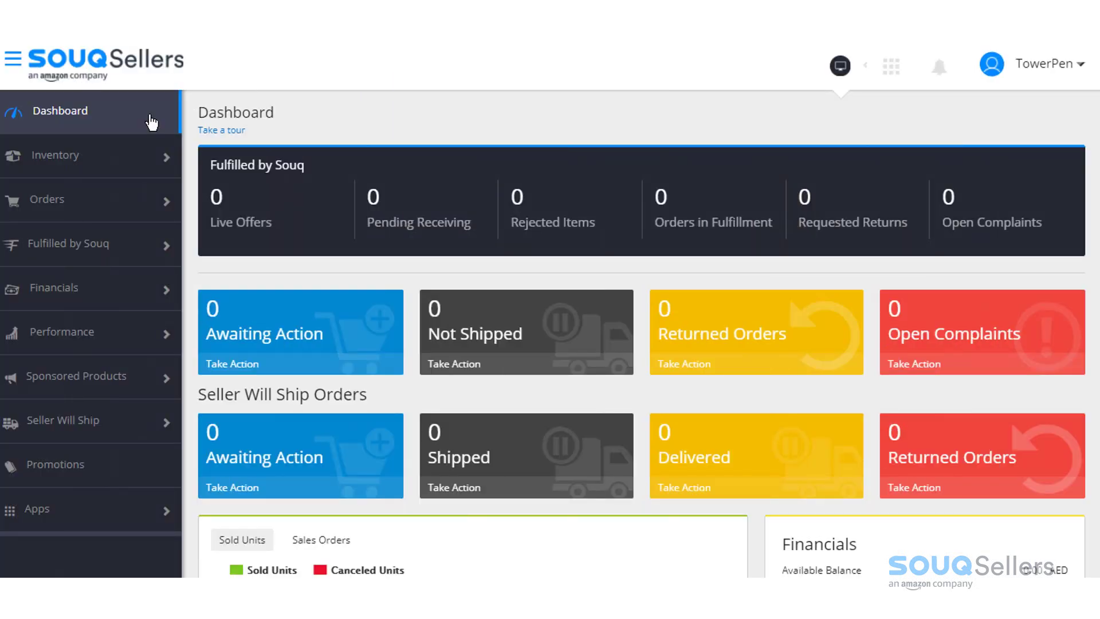
Step: Search the Inventory Item Listing catalogue for 'tshirts'
{"action": "left_click", "coordinate": [134, 151]}
{"action": "left_click", "coordinate": [146, 229]}
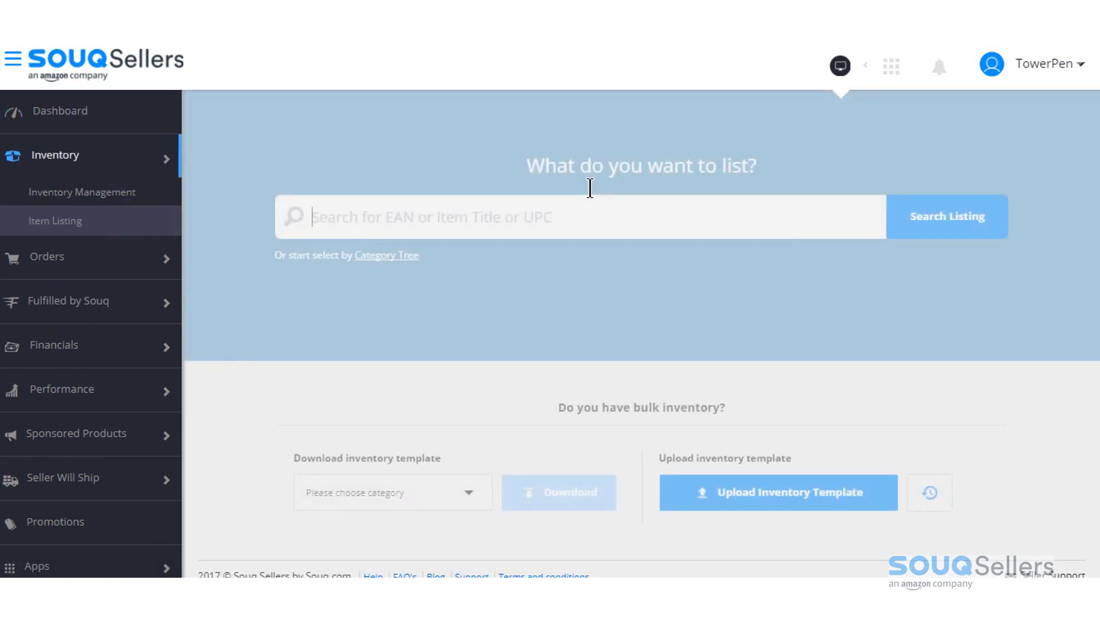
{"action": "type", "text": "tshirts"}
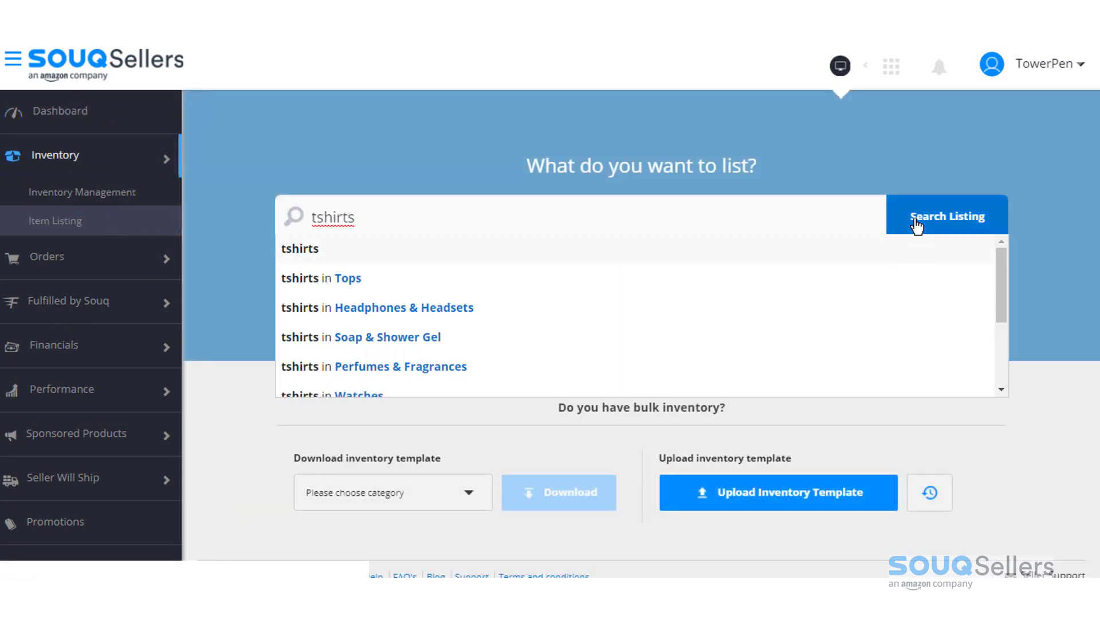
{"action": "left_click", "coordinate": [915, 220]}
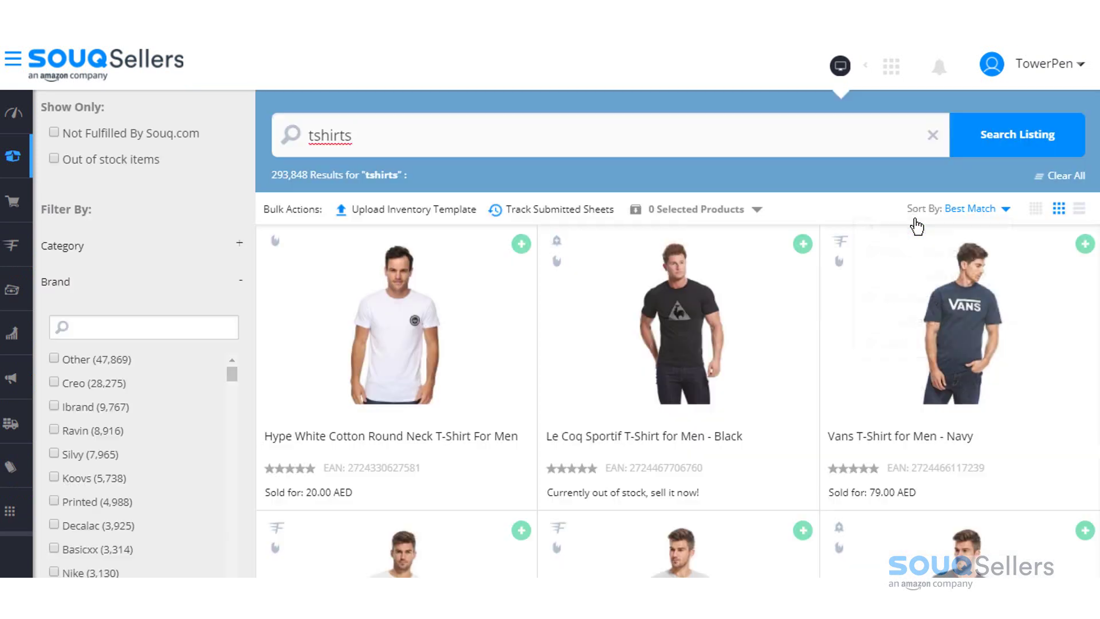
Step: Choose Specify Your Own to create a new product listing from scratch
{"action": "scroll", "coordinate": [676, 401], "scroll_direction": "down", "scroll_amount": 10}
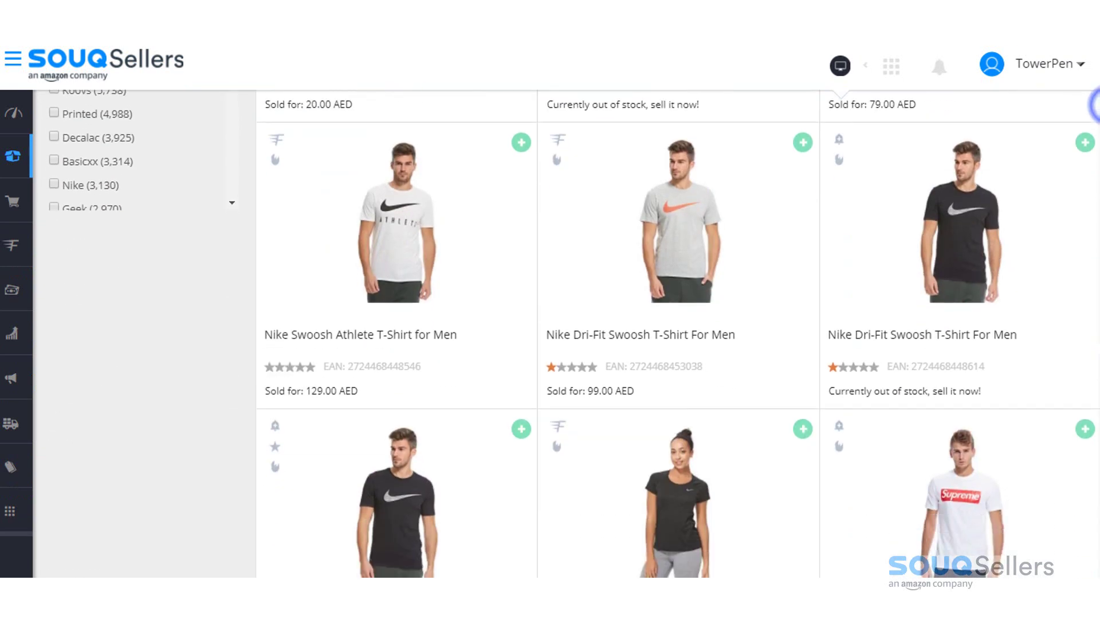
{"action": "scroll", "coordinate": [675, 401], "scroll_direction": "up", "scroll_amount": 10}
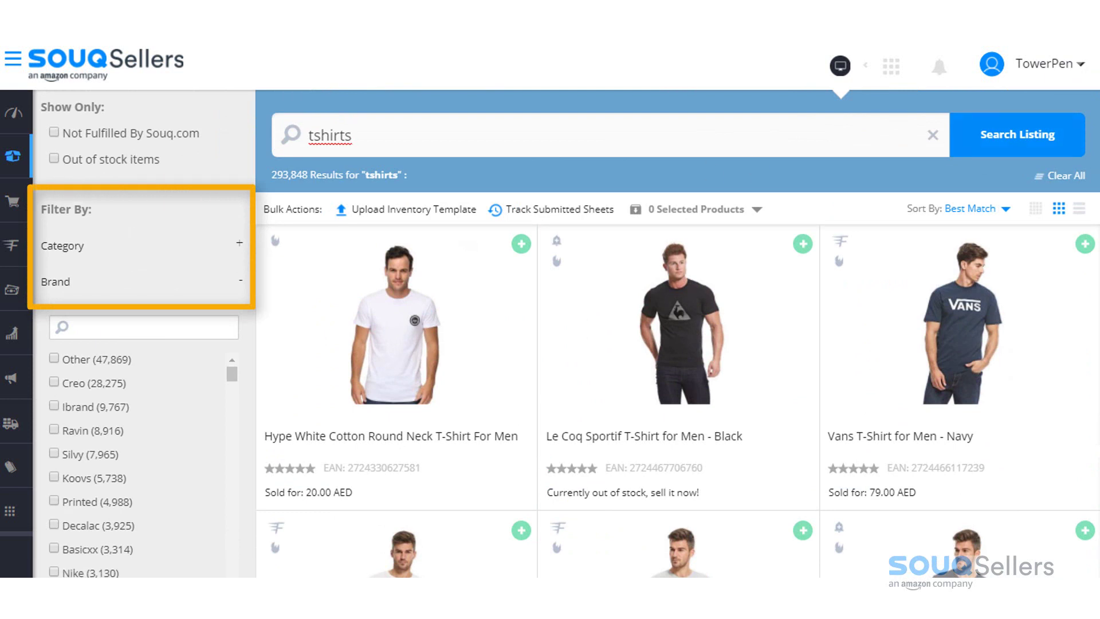
{"action": "scroll", "coordinate": [676, 343], "scroll_direction": "down", "scroll_amount": 10}
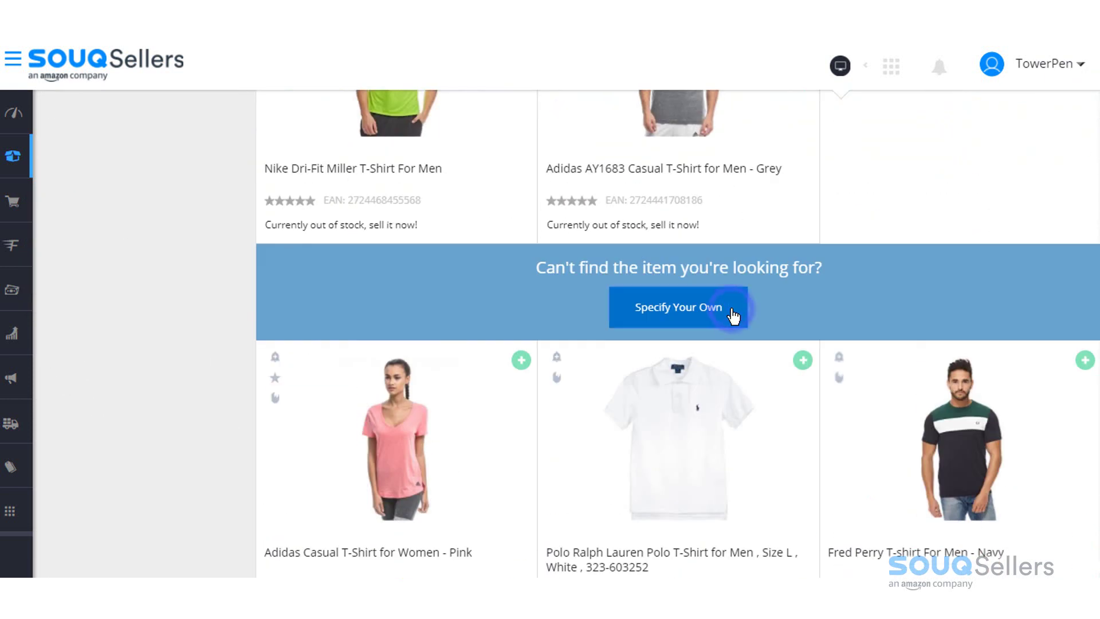
{"action": "left_click", "coordinate": [733, 315]}
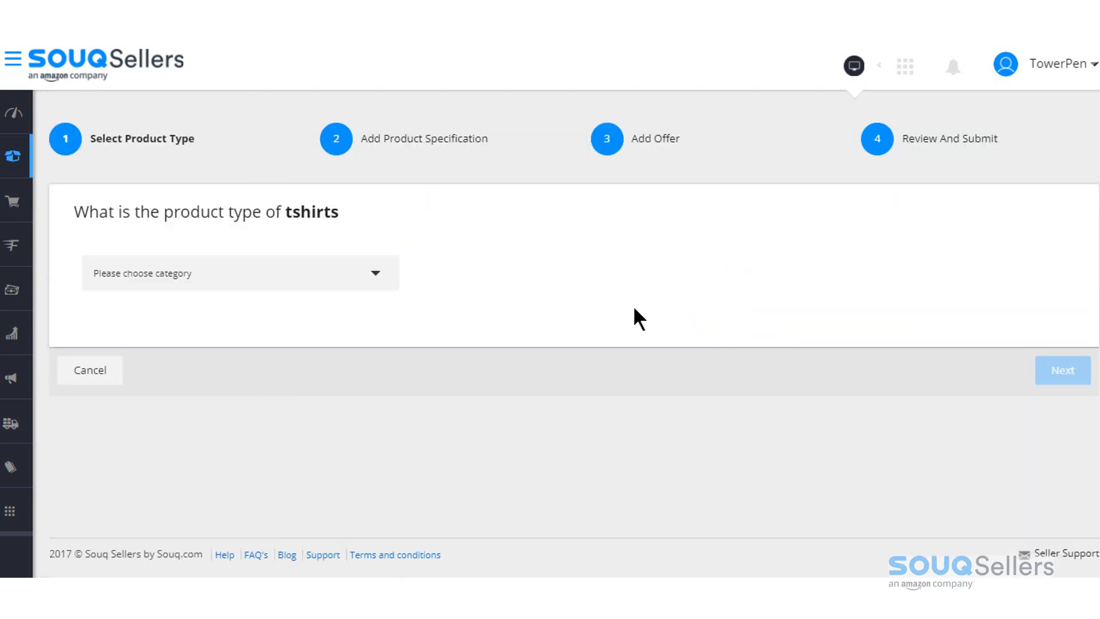
Step: Set the product category to Tops and continue to the product specifications
{"action": "left_click", "coordinate": [386, 278]}
{"action": "left_click", "coordinate": [340, 314]}
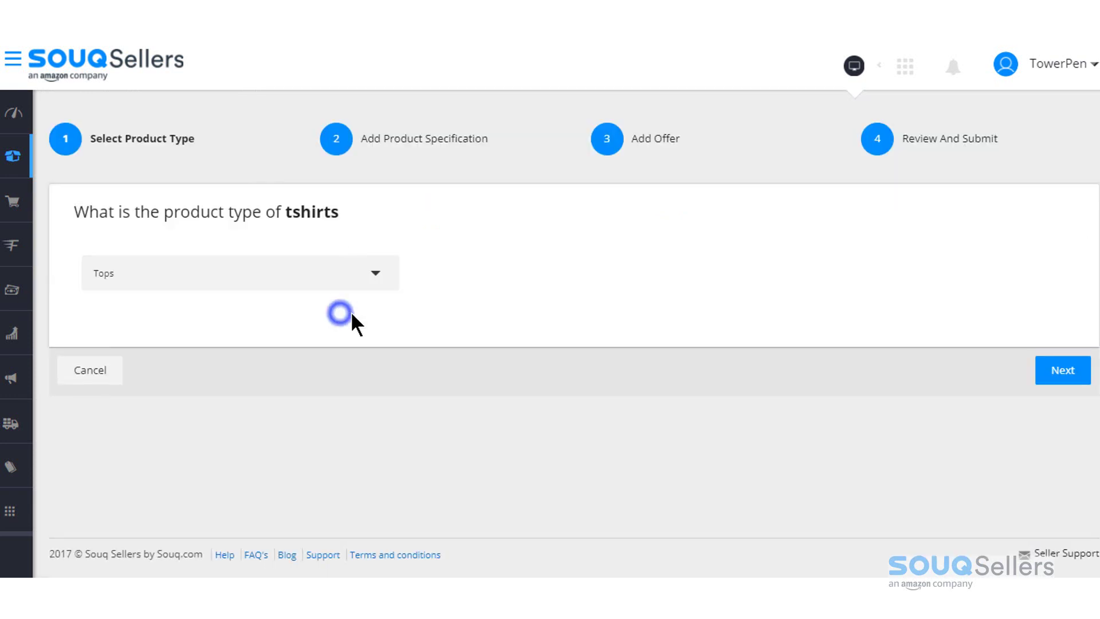
{"action": "left_click", "coordinate": [1055, 379]}
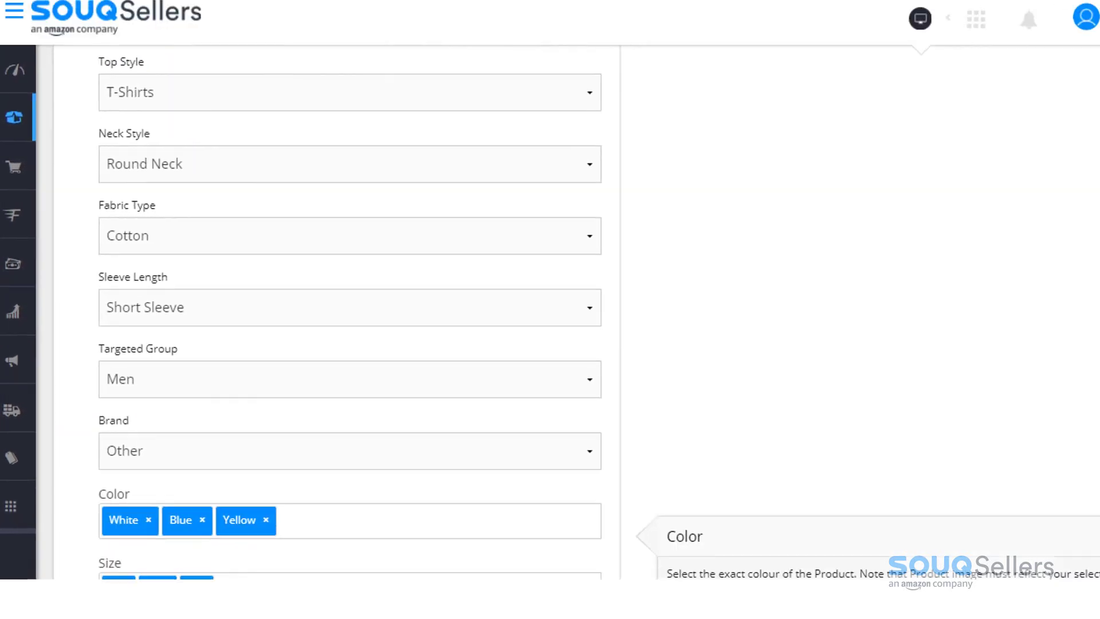
{"action": "scroll", "coordinate": [567, 340], "scroll_direction": "down", "scroll_amount": 2}
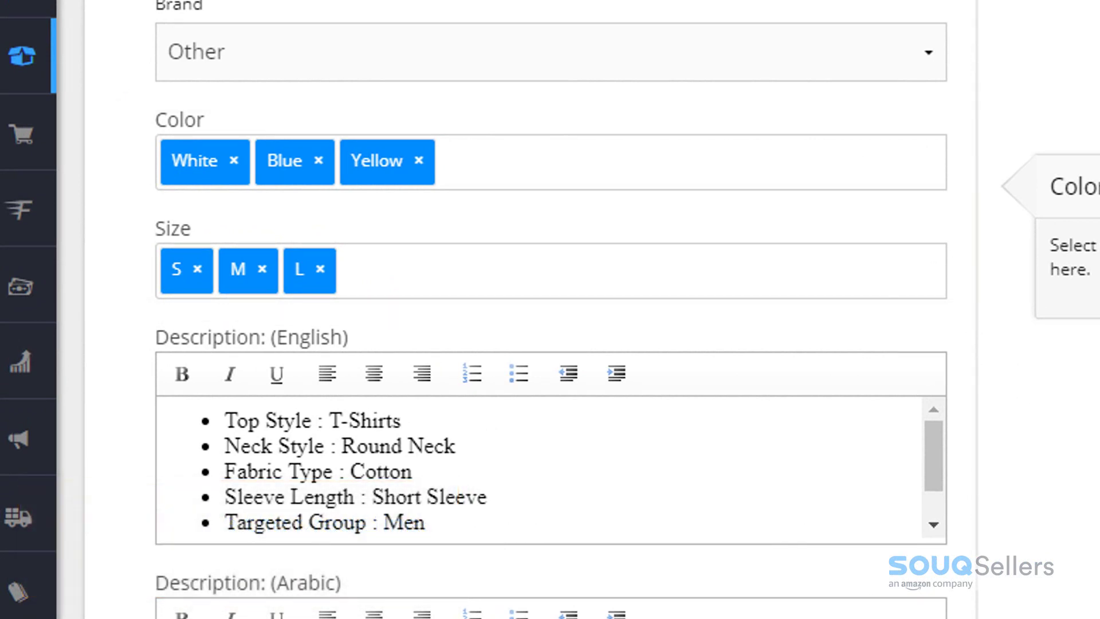
Step: Paste the cotton T-shirt paragraph above the English description's bullet list
{"action": "scroll", "coordinate": [567, 309], "scroll_direction": "down", "scroll_amount": 2}
{"action": "scroll", "coordinate": [550, 309], "scroll_direction": "down", "scroll_amount": 1}
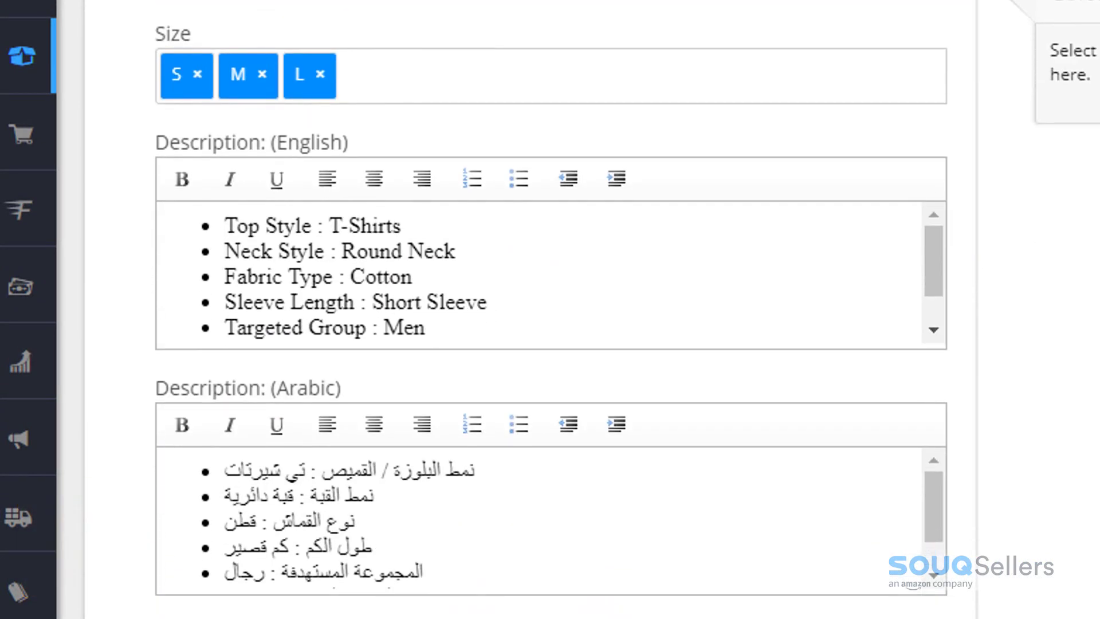
{"action": "left_click", "coordinate": [228, 242]}
{"action": "key", "text": "Return"}
{"action": "key", "text": "Return"}
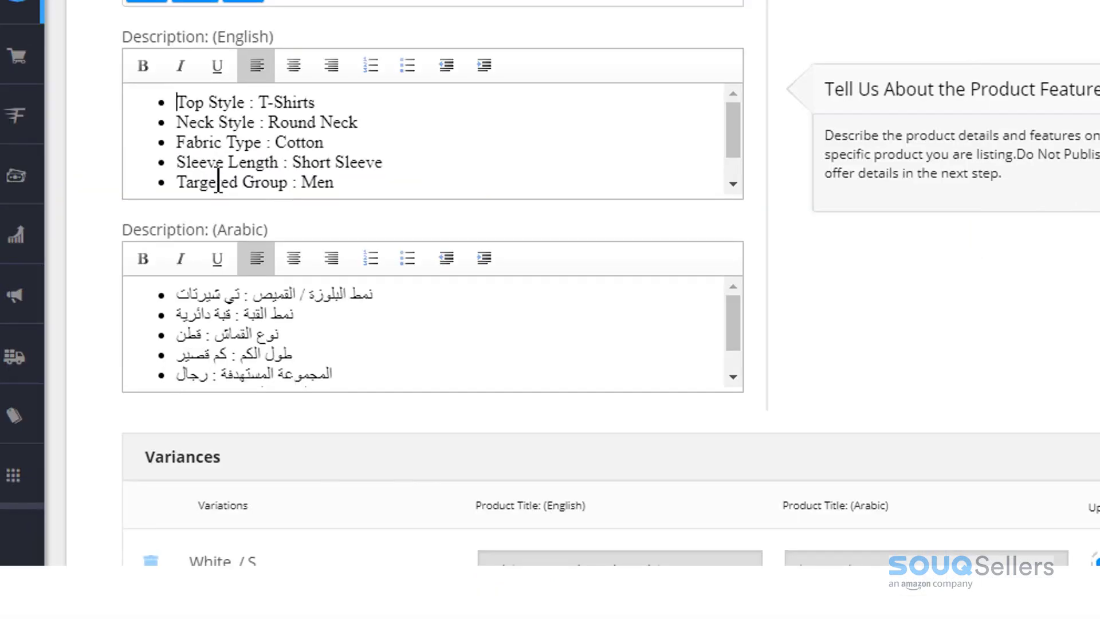
{"action": "type", "text": "Description:  This t-shirt is made with cotton fabric. Length until waist level, featured with a signature brand logo, short sleeve and round neck type. Pair this t-shirt with your casual shorts, trousers or even denims along with your favorite casual footwear. This is a smart addition to your growing wardrobe."}
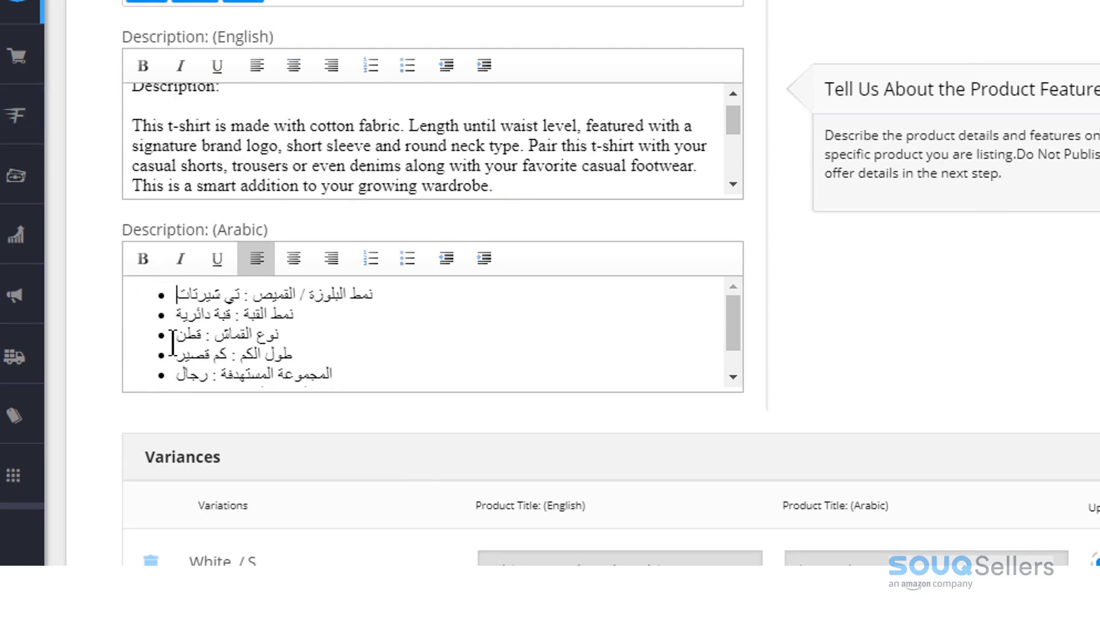
Step: Paste the same paragraph into the Arabic description, removing the extra empty bullet
{"action": "key", "text": "Return"}
{"action": "key", "text": "BackSpace"}
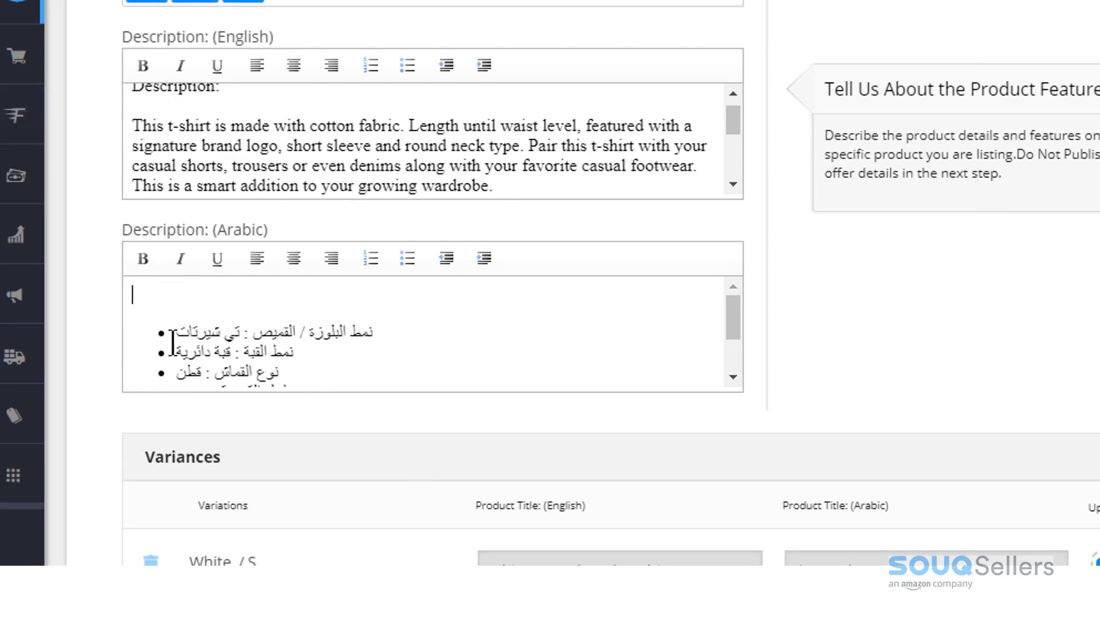
{"action": "key", "text": "ctrl+v"}
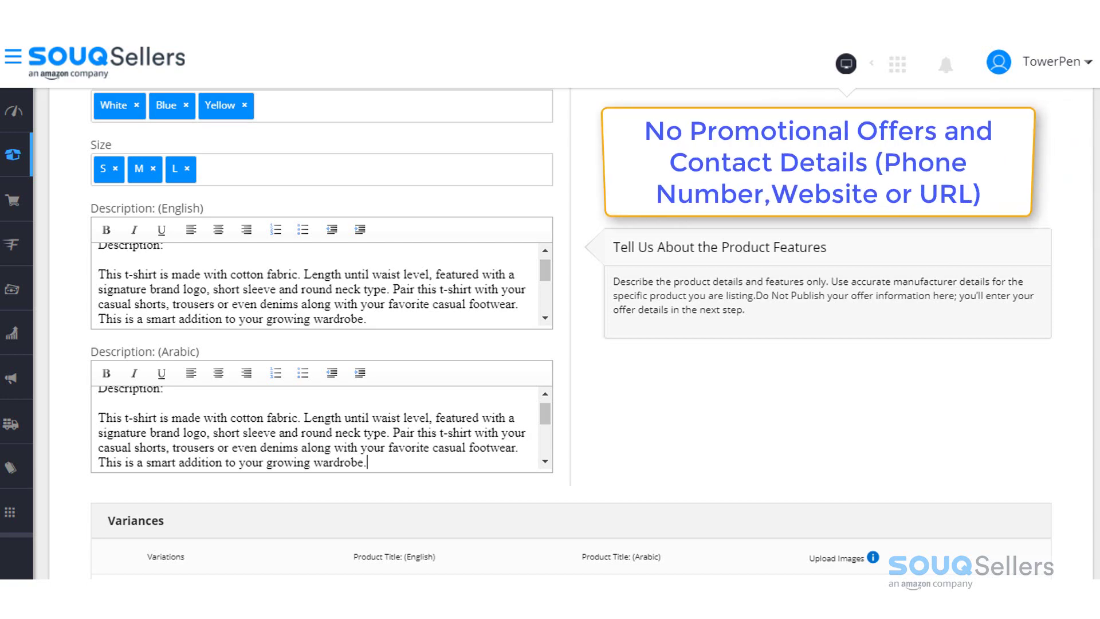
{"action": "scroll", "coordinate": [571, 335], "scroll_direction": "down", "scroll_amount": 5}
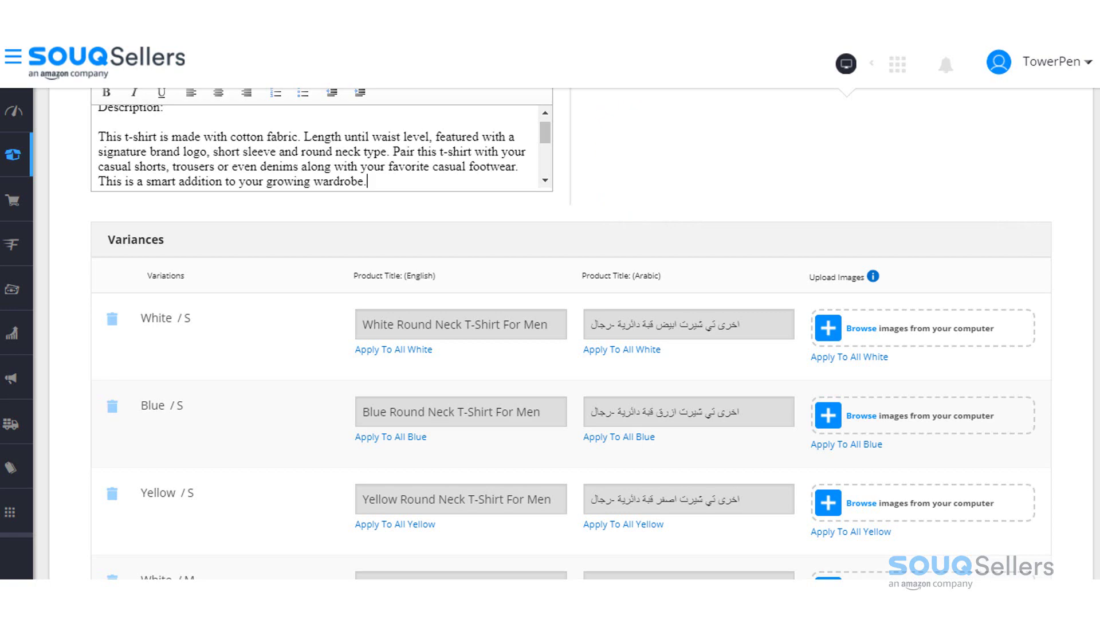
{"action": "scroll", "coordinate": [571, 335], "scroll_direction": "down", "scroll_amount": 1}
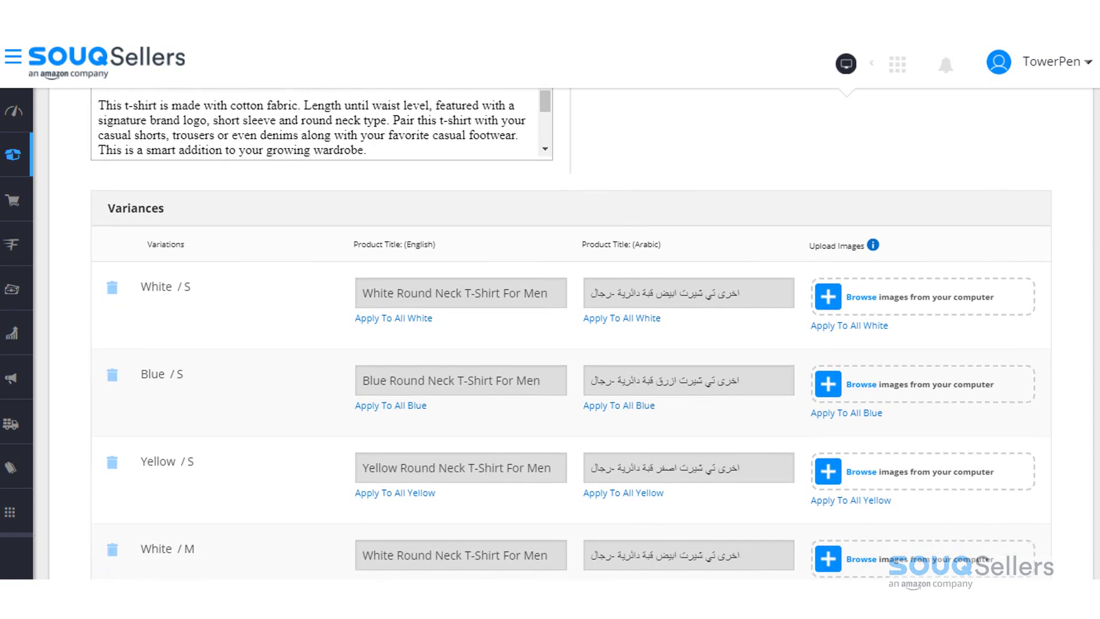
{"action": "scroll", "coordinate": [571, 335], "scroll_direction": "down", "scroll_amount": 6}
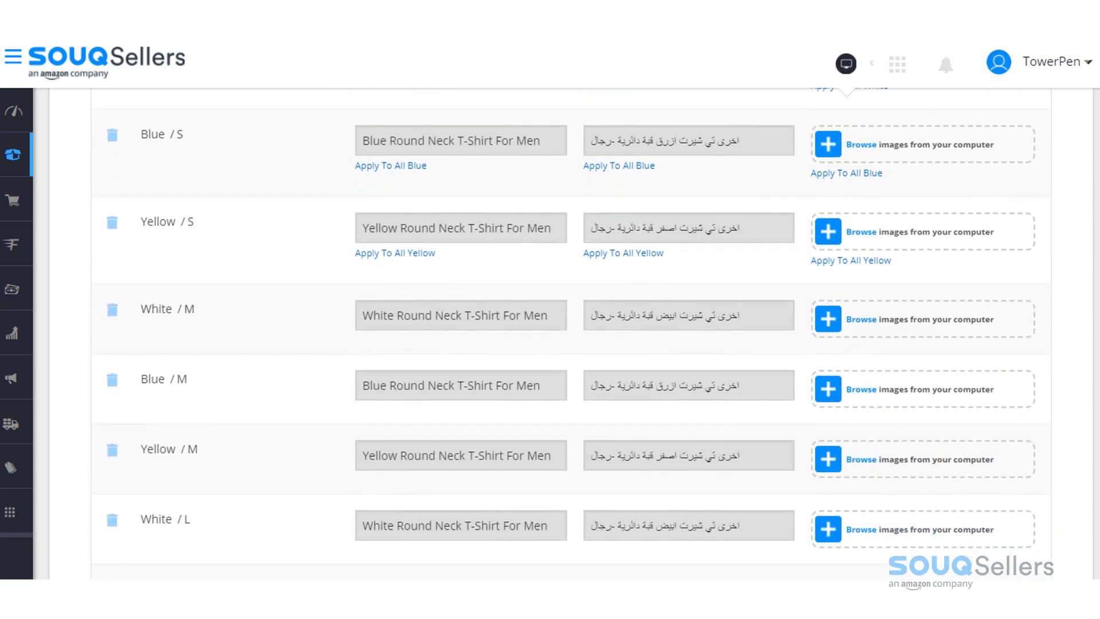
{"action": "scroll", "coordinate": [571, 336], "scroll_direction": "down", "scroll_amount": 3}
{"action": "scroll", "coordinate": [571, 335], "scroll_direction": "up", "scroll_amount": 3}
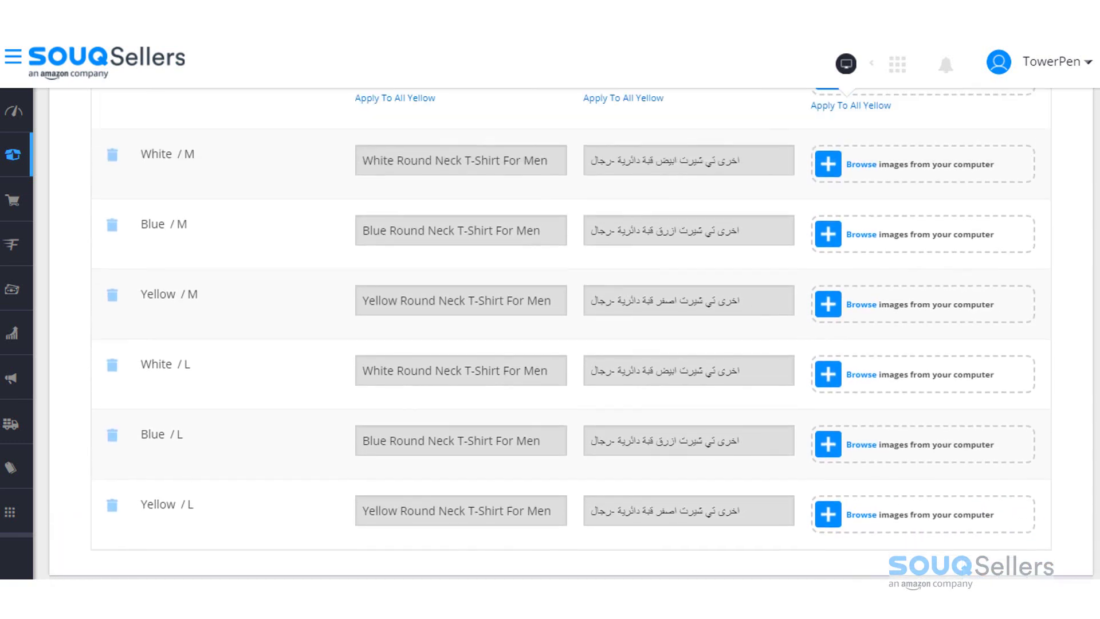
{"action": "scroll", "coordinate": [571, 336], "scroll_direction": "up", "scroll_amount": 5}
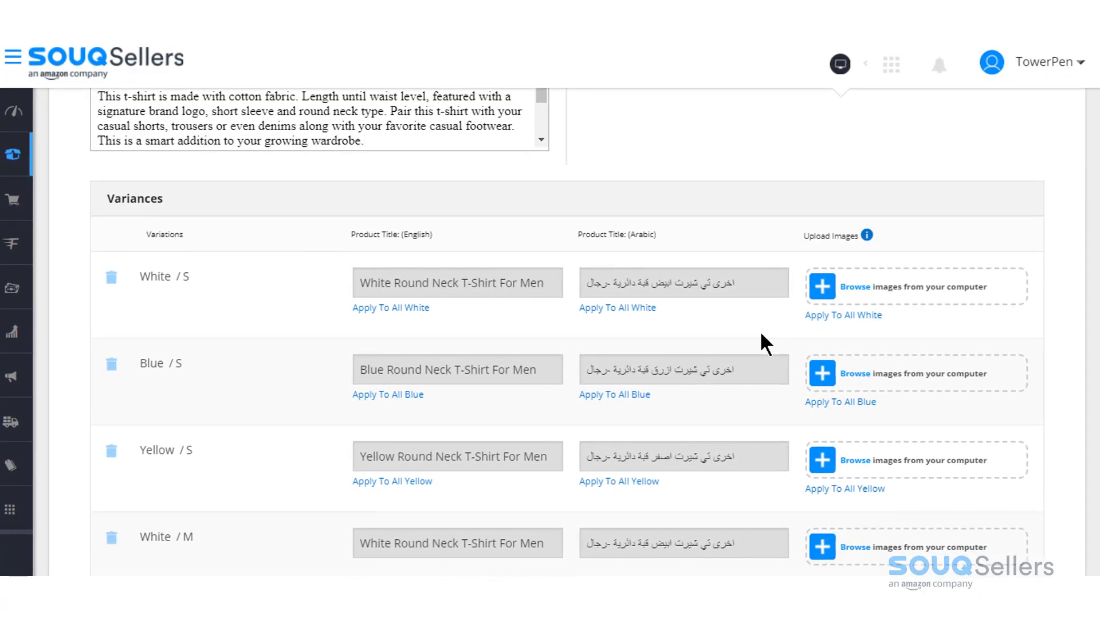
{"action": "scroll", "coordinate": [760, 330], "scroll_direction": "up", "scroll_amount": 1}
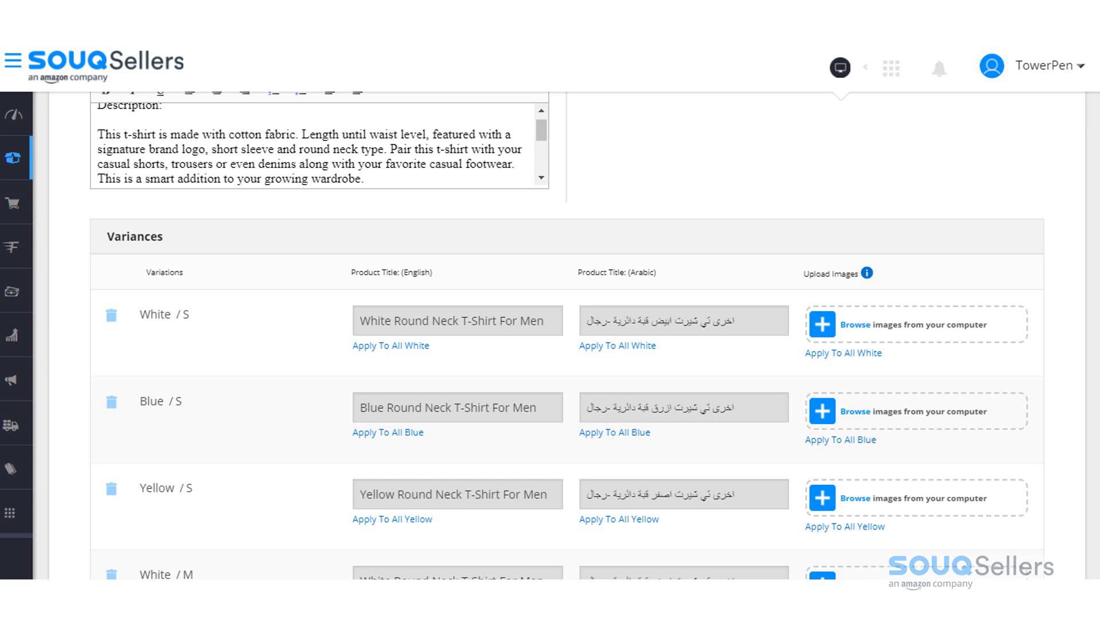
Step: Upload the White_Tshirt front, back and model photos to the White / S variant
{"action": "left_click", "coordinate": [820, 324]}
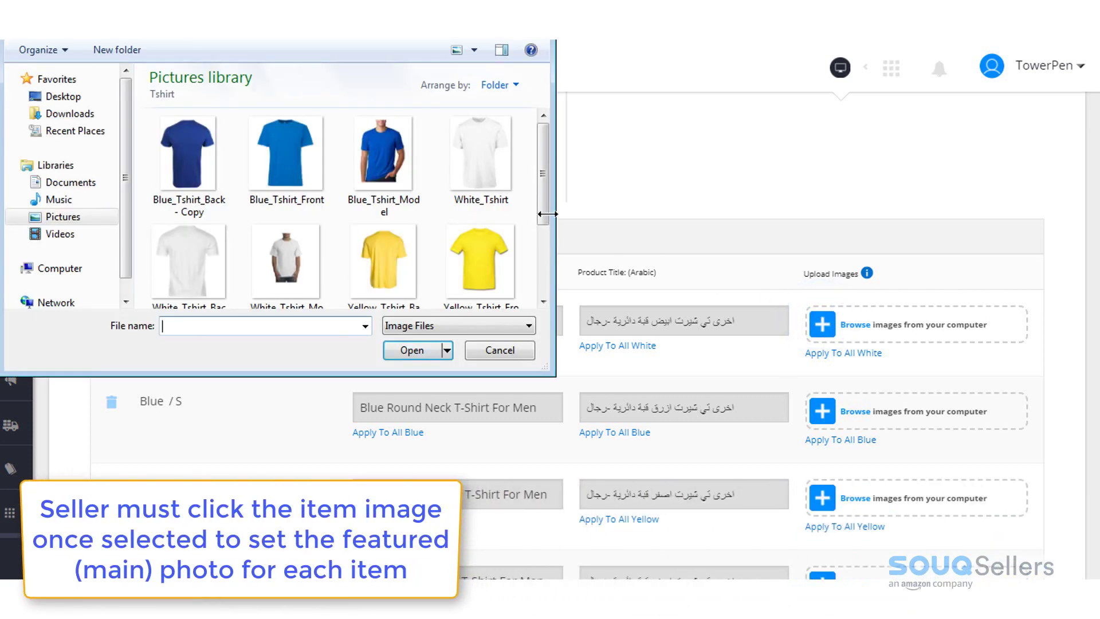
{"action": "left_click", "coordinate": [498, 166]}
{"action": "left_click", "coordinate": [188, 259], "text": "ctrl"}
{"action": "left_click", "coordinate": [279, 250], "text": "ctrl"}
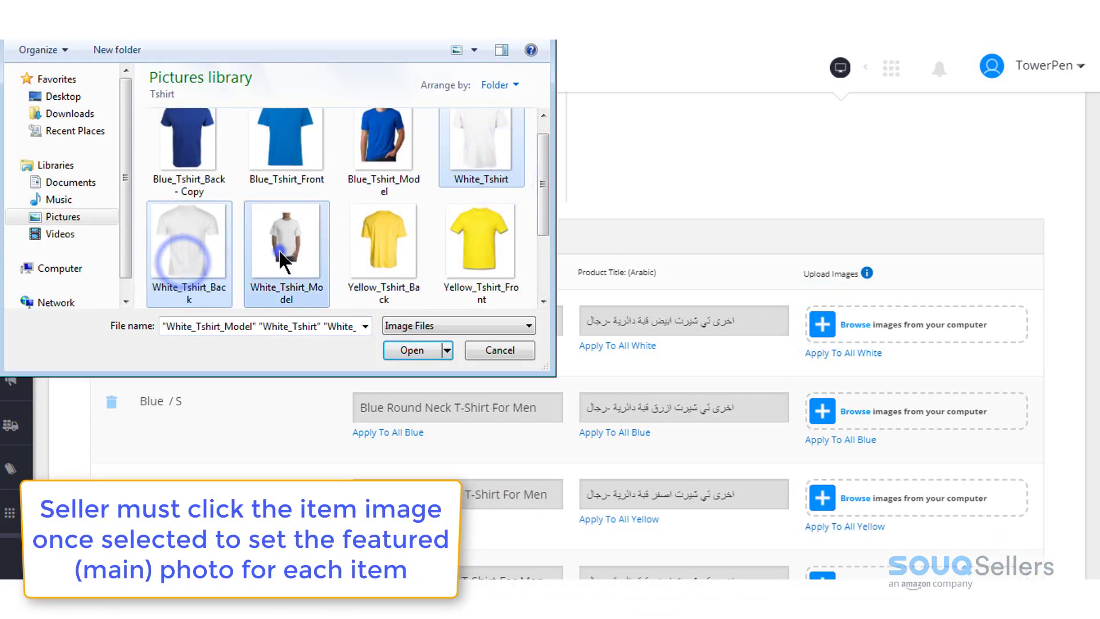
{"action": "left_click", "coordinate": [410, 352]}
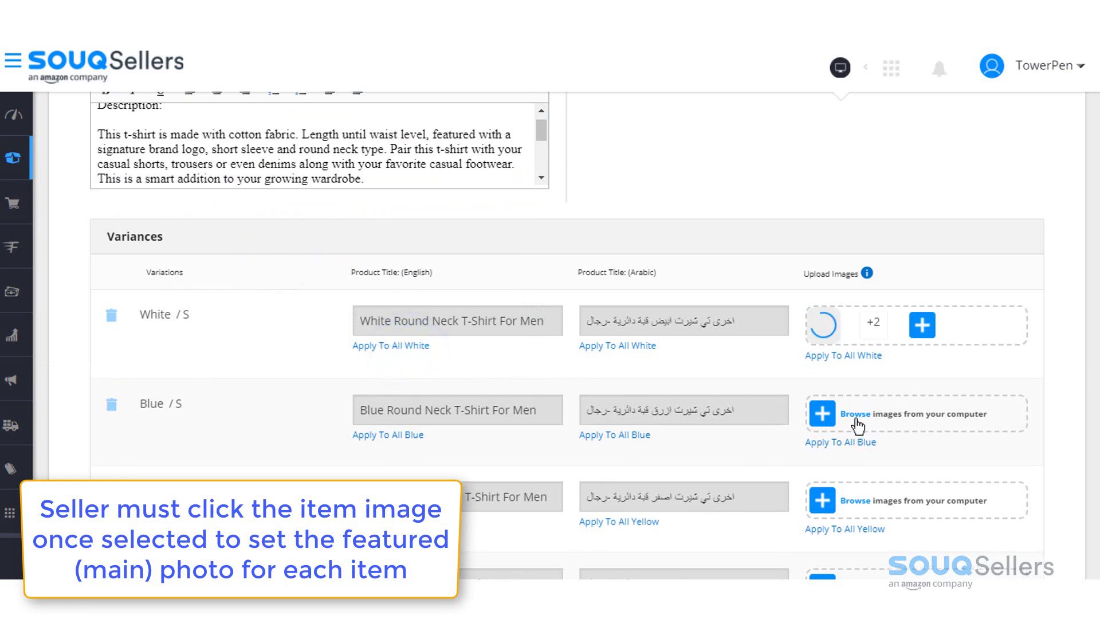
Step: Upload the Blue_Tshirt back, front and model photos to the Blue / S variant
{"action": "left_click", "coordinate": [823, 414]}
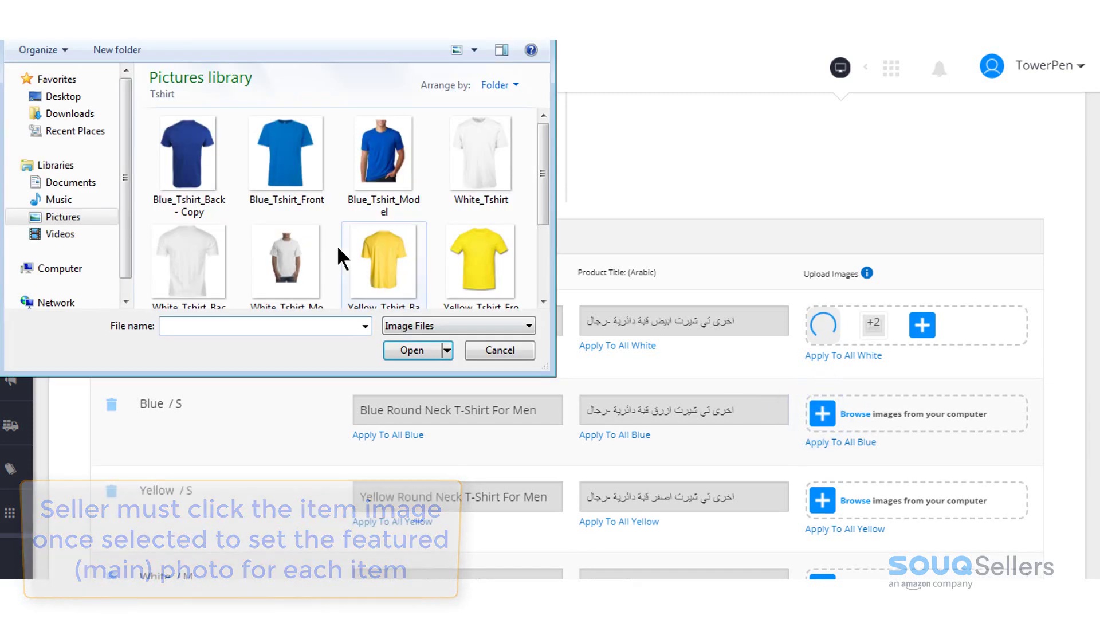
{"action": "left_click", "coordinate": [189, 155]}
{"action": "left_click", "coordinate": [285, 164], "text": "ctrl"}
{"action": "left_click", "coordinate": [383, 157], "text": "ctrl"}
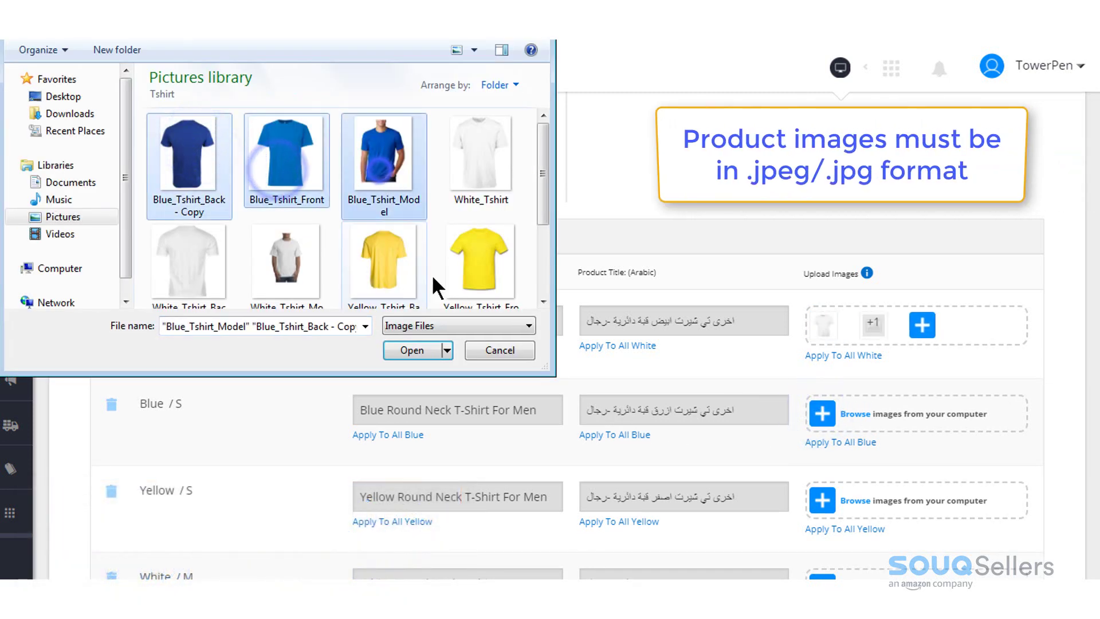
{"action": "left_click", "coordinate": [424, 346]}
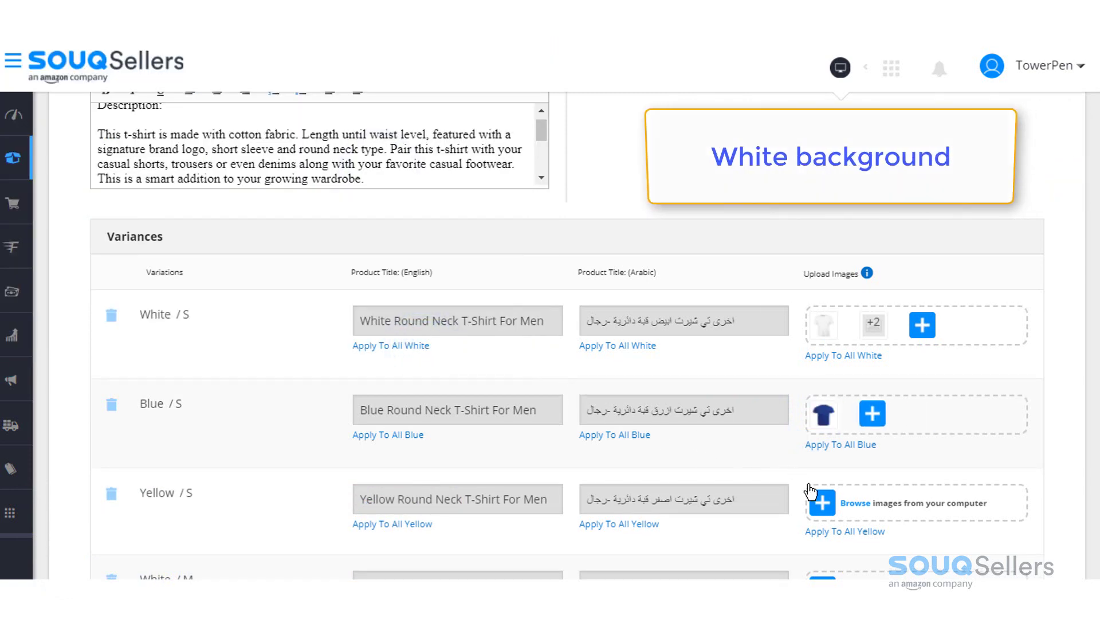
Step: Upload the Yellow_Tshirt back, front and model photos to the Yellow / S variant
{"action": "left_click", "coordinate": [824, 507]}
{"action": "left_click", "coordinate": [401, 258]}
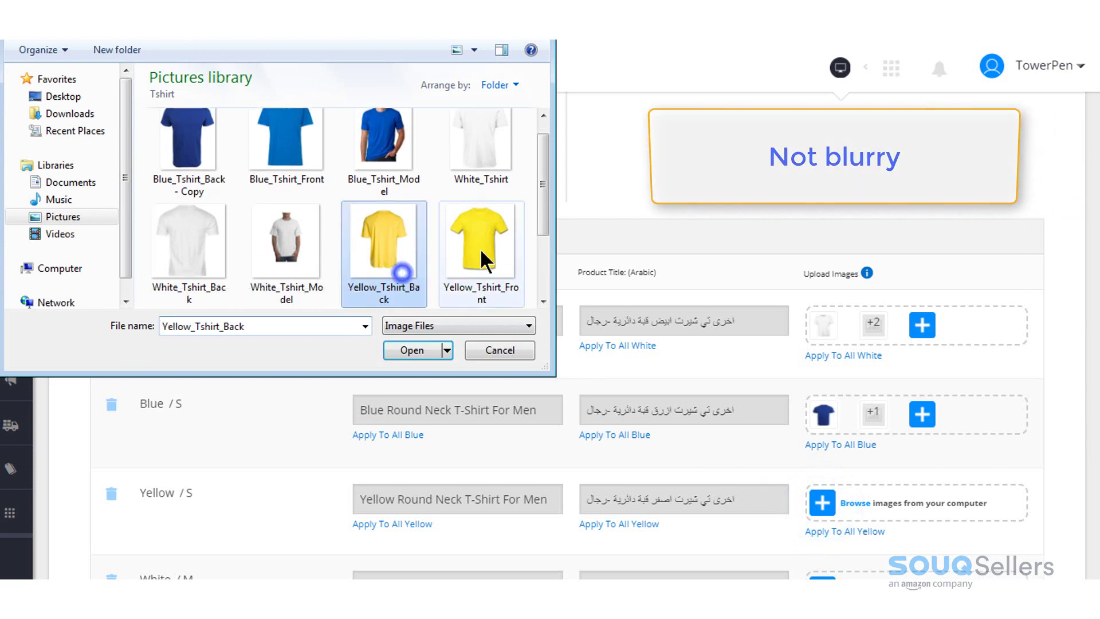
{"action": "scroll", "coordinate": [541, 202], "scroll_direction": "down", "scroll_amount": 1}
{"action": "left_click", "coordinate": [470, 225], "text": "ctrl"}
{"action": "left_click", "coordinate": [205, 286], "text": "ctrl"}
{"action": "left_click", "coordinate": [405, 351]}
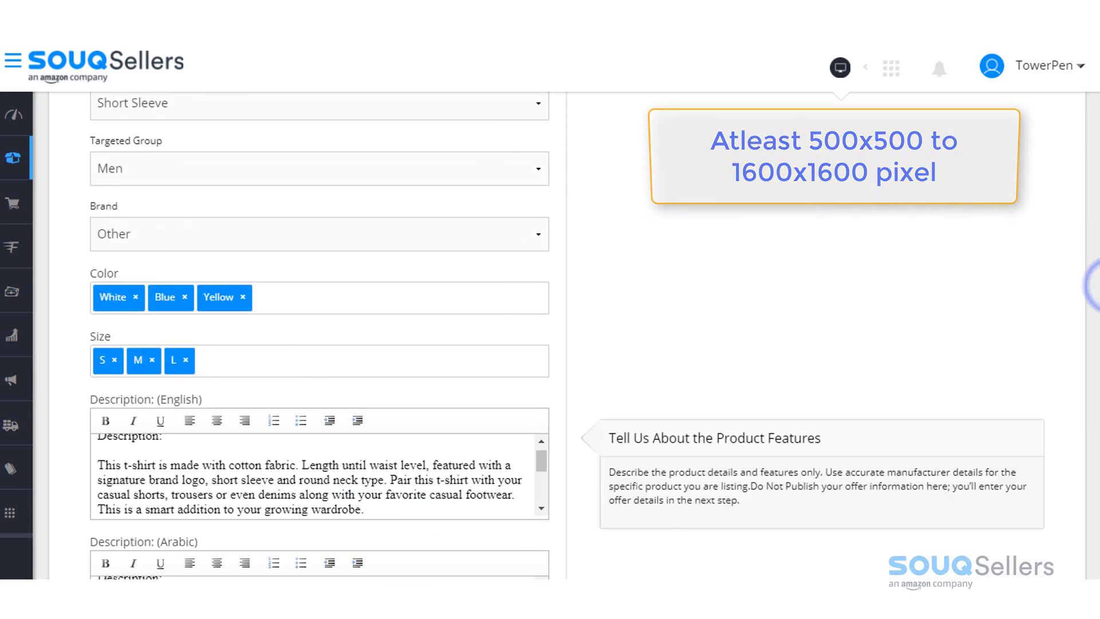
Step: Copy each colour's photos to all its sizes and continue to Offer Details
{"action": "scroll", "coordinate": [595, 335], "scroll_direction": "down", "scroll_amount": 7}
{"action": "scroll", "coordinate": [567, 335], "scroll_direction": "down", "scroll_amount": 8}
{"action": "scroll", "coordinate": [567, 335], "scroll_direction": "up", "scroll_amount": 3}
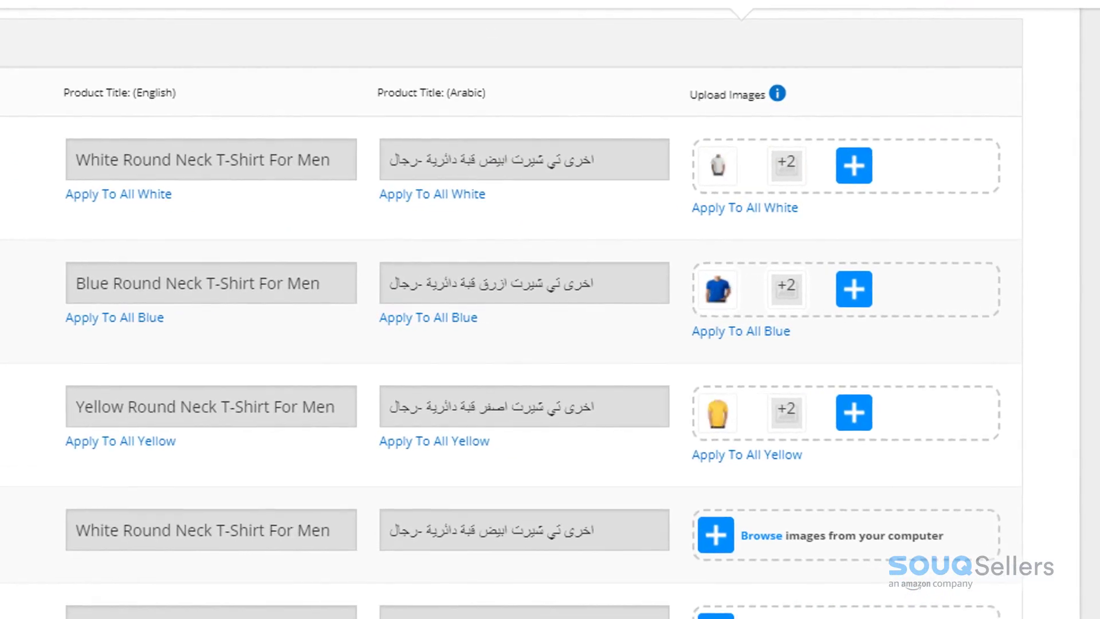
{"action": "left_click", "coordinate": [786, 207]}
{"action": "left_click", "coordinate": [743, 329]}
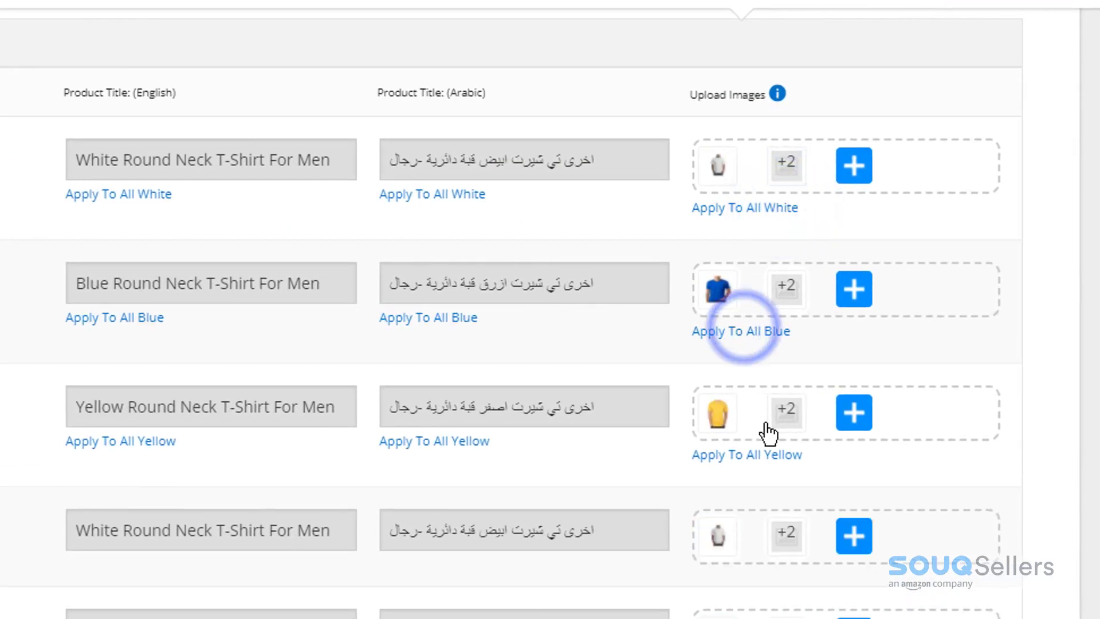
{"action": "left_click", "coordinate": [762, 455]}
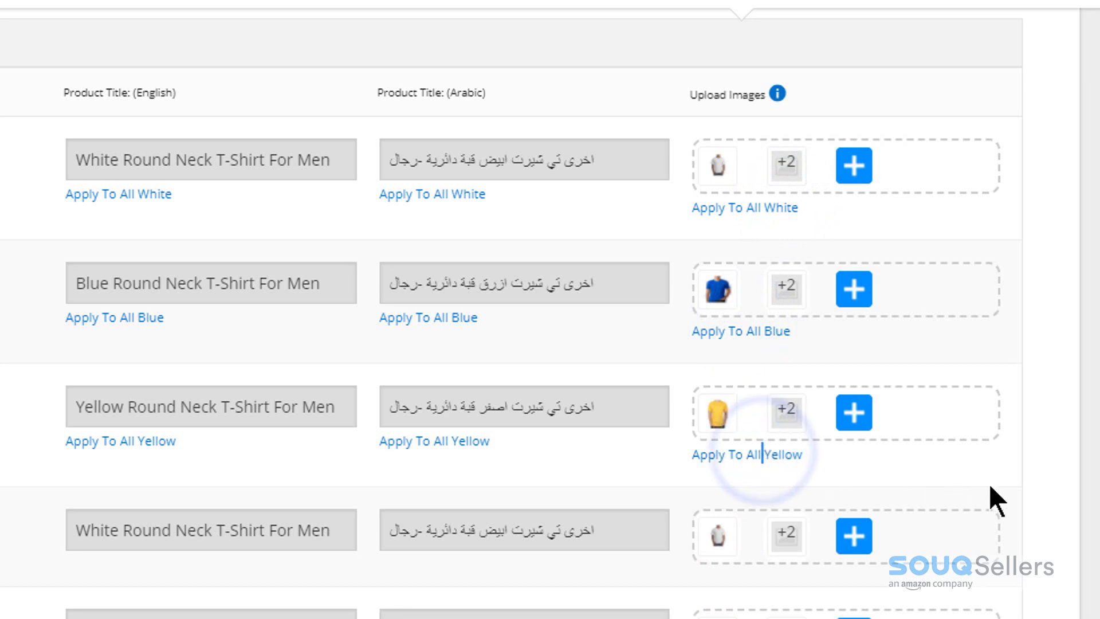
{"action": "scroll", "coordinate": [515, 343], "scroll_direction": "down", "scroll_amount": 10}
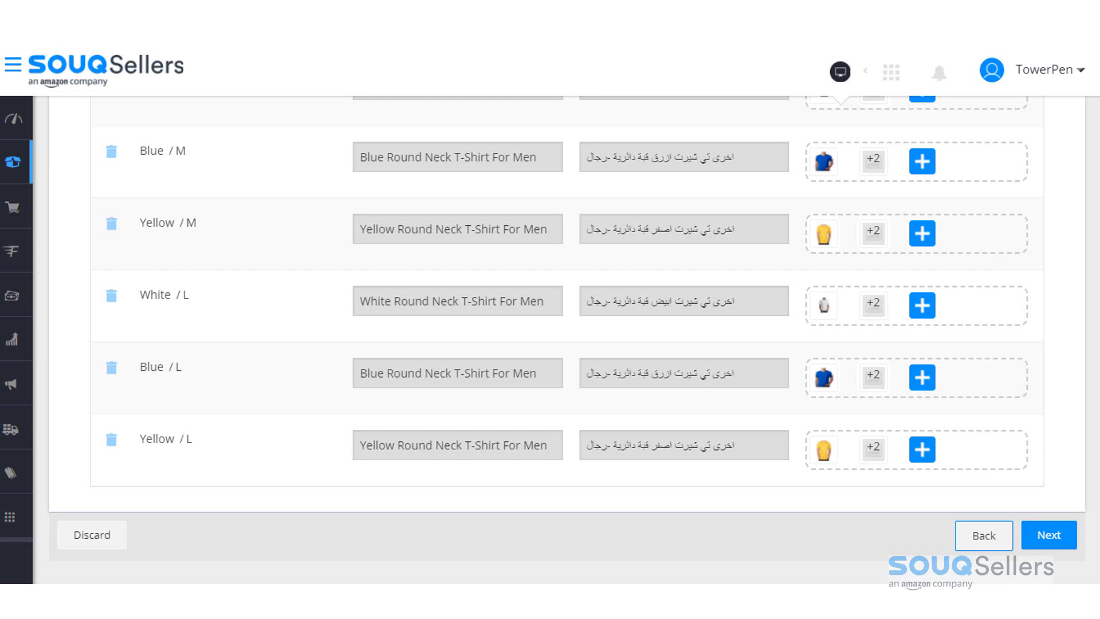
{"action": "left_click", "coordinate": [1048, 539]}
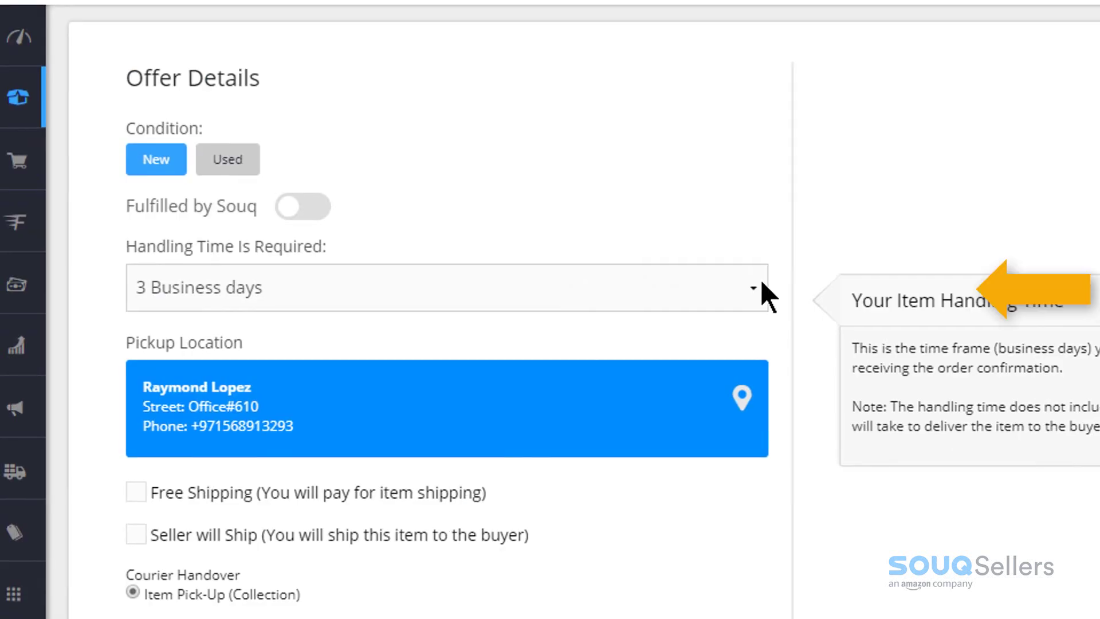
Step: Set handling time to 3 Business days, check pickup locations, and leave free shipping off
{"action": "left_click", "coordinate": [751, 289]}
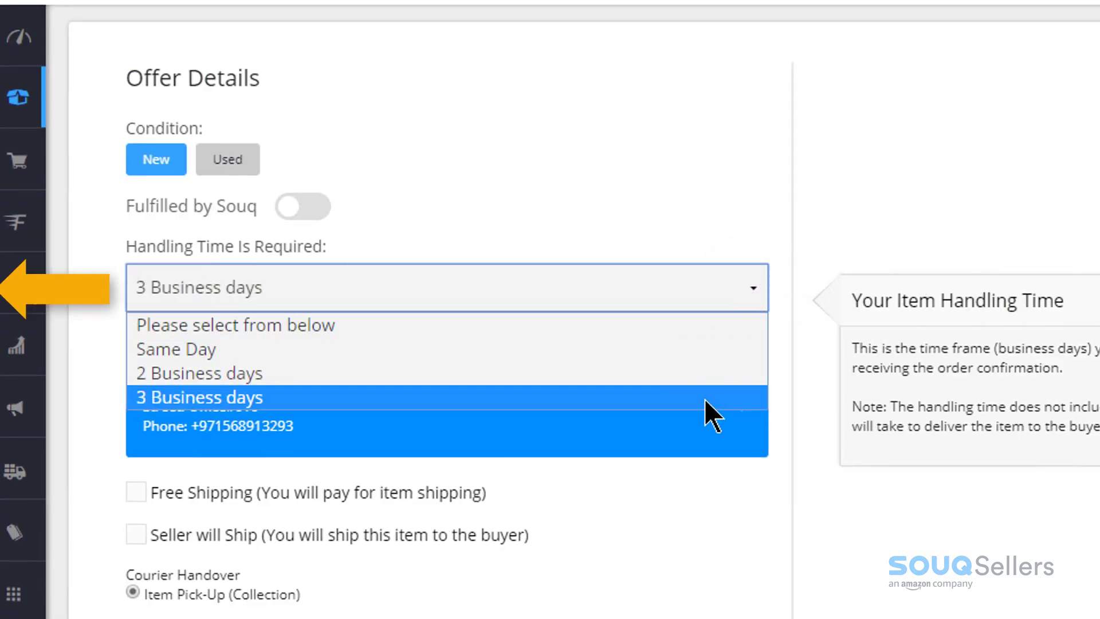
{"action": "left_click", "coordinate": [704, 399]}
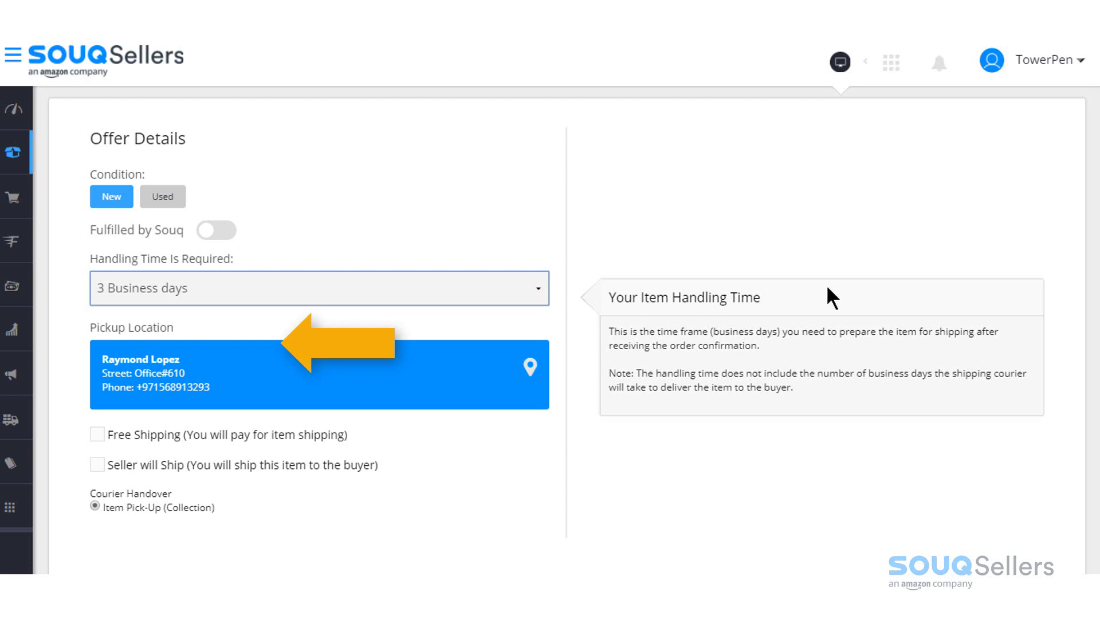
{"action": "left_click", "coordinate": [1054, 62]}
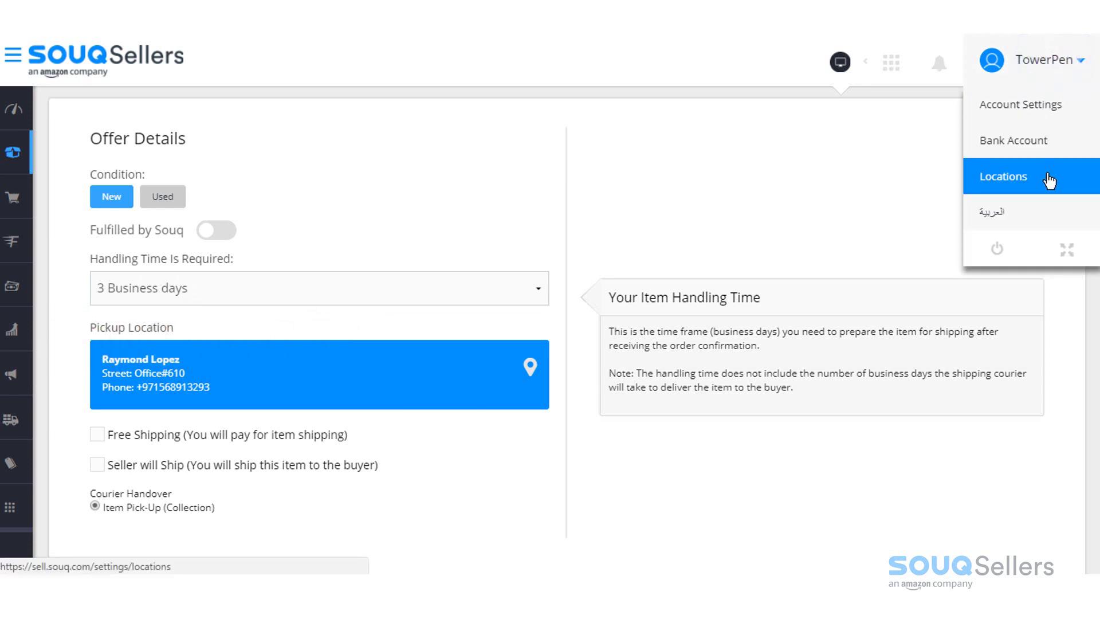
{"action": "left_click", "coordinate": [832, 194]}
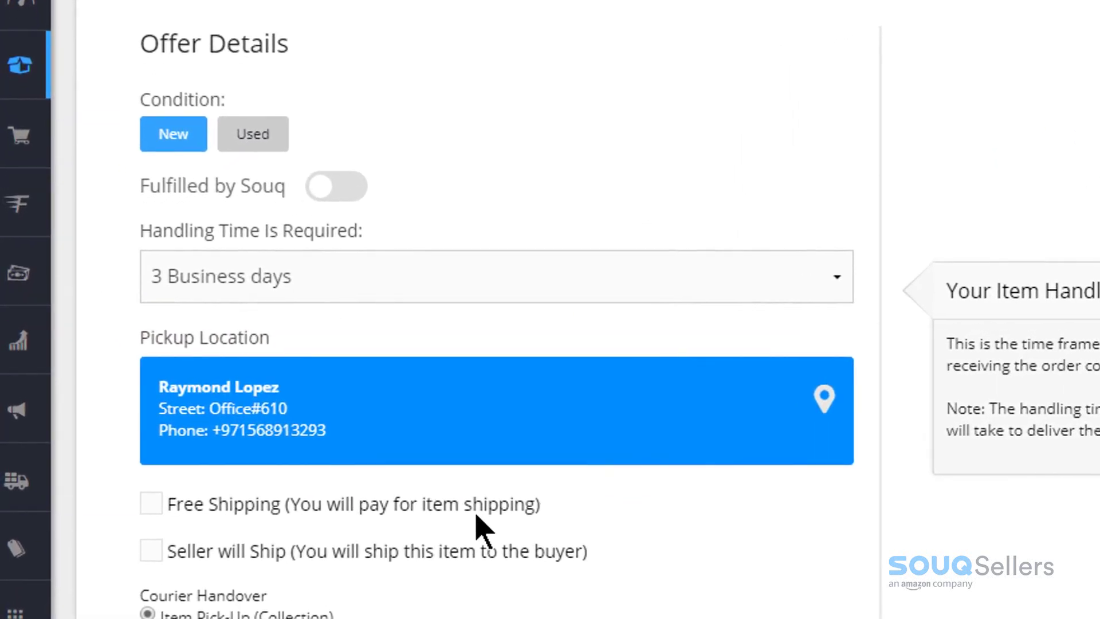
{"action": "left_click", "coordinate": [152, 505]}
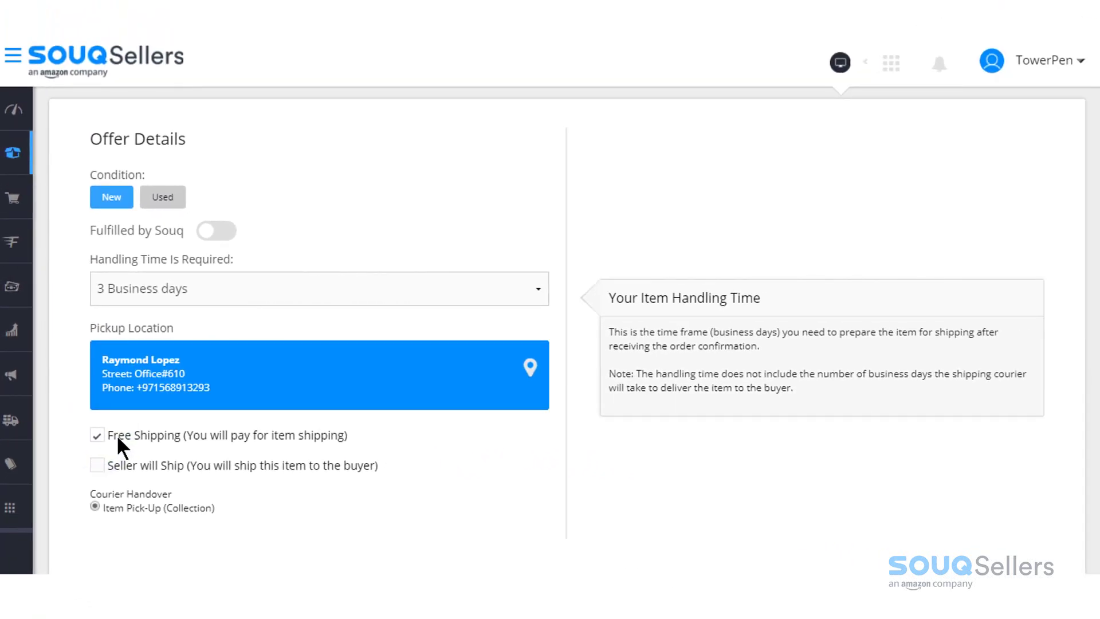
{"action": "left_click", "coordinate": [99, 435]}
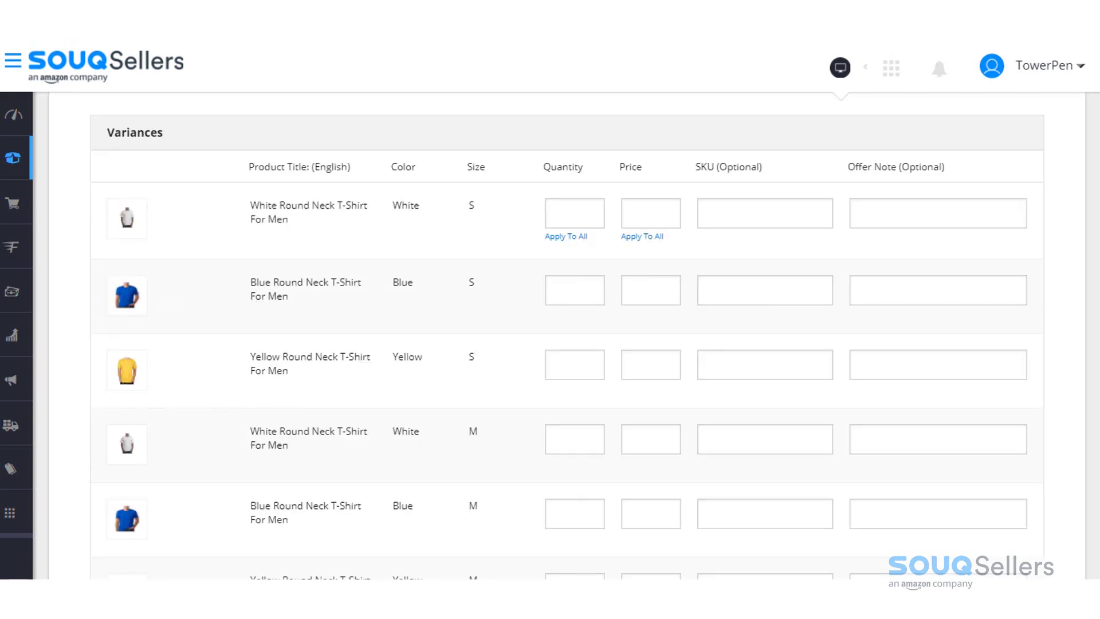
{"action": "scroll", "coordinate": [567, 344], "scroll_direction": "down", "scroll_amount": 1}
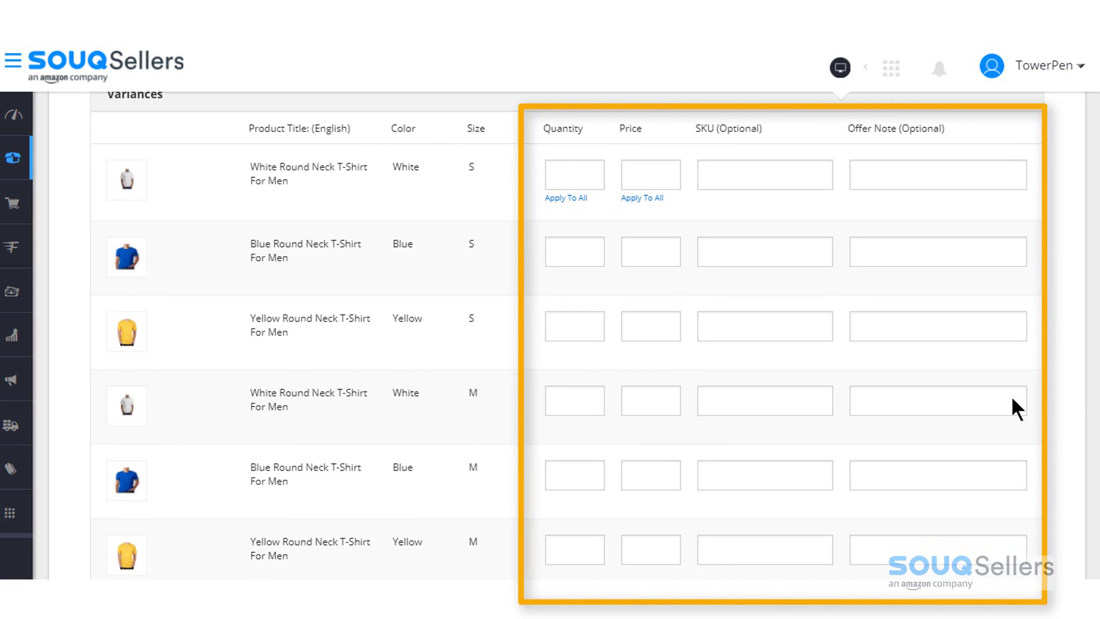
Step: Give every variant a quantity of 100
{"action": "left_click", "coordinate": [572, 175]}
{"action": "left_click", "coordinate": [664, 174]}
{"action": "left_click", "coordinate": [733, 175]}
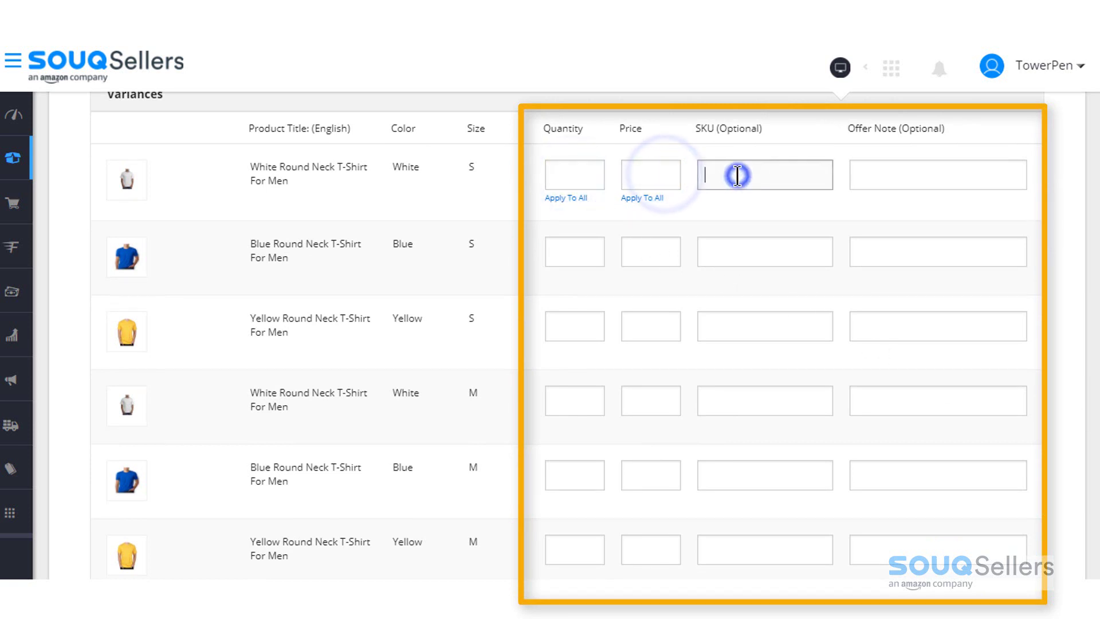
{"action": "left_click", "coordinate": [877, 176]}
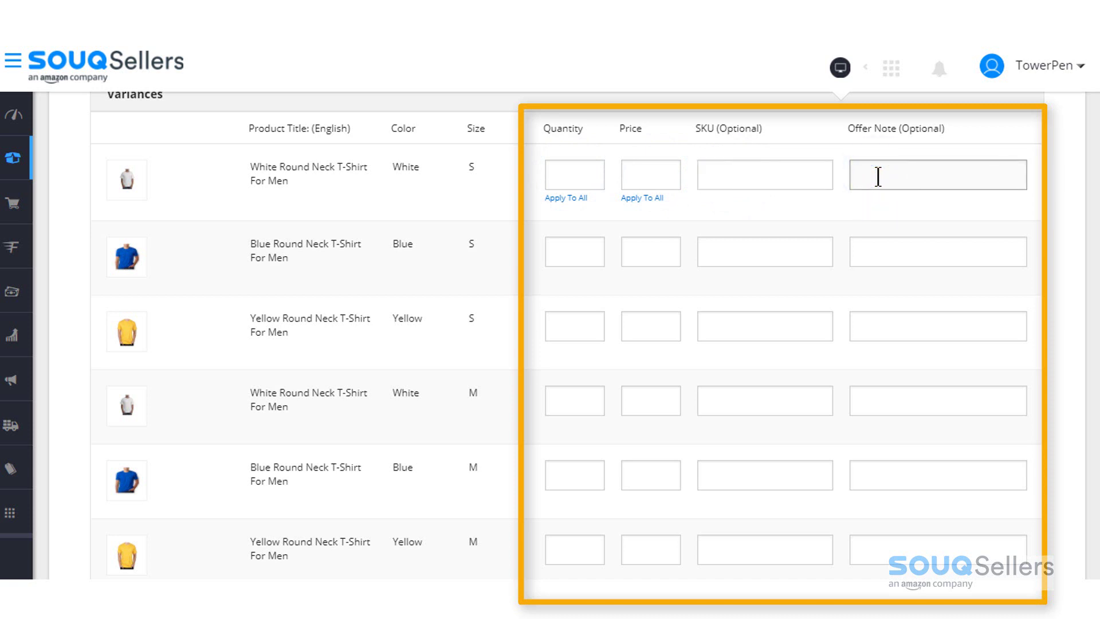
{"action": "type", "text": "100"}
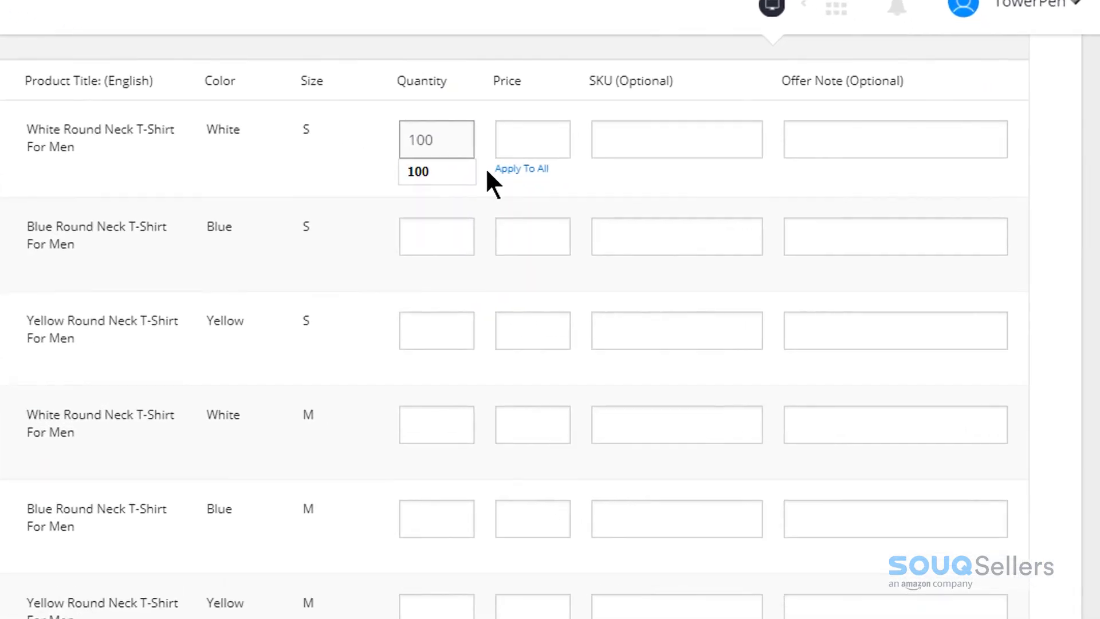
{"action": "left_click", "coordinate": [438, 171]}
Step: Give every variant a price of 250
{"action": "left_click", "coordinate": [382, 92]}
{"action": "type", "text": "250"}
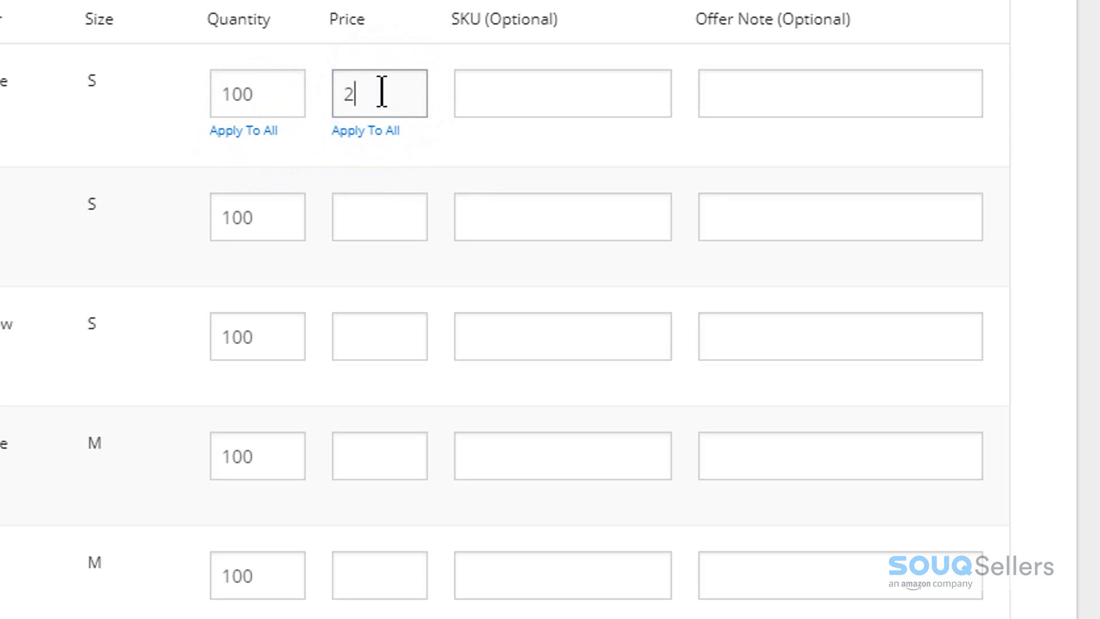
{"action": "left_click", "coordinate": [448, 145]}
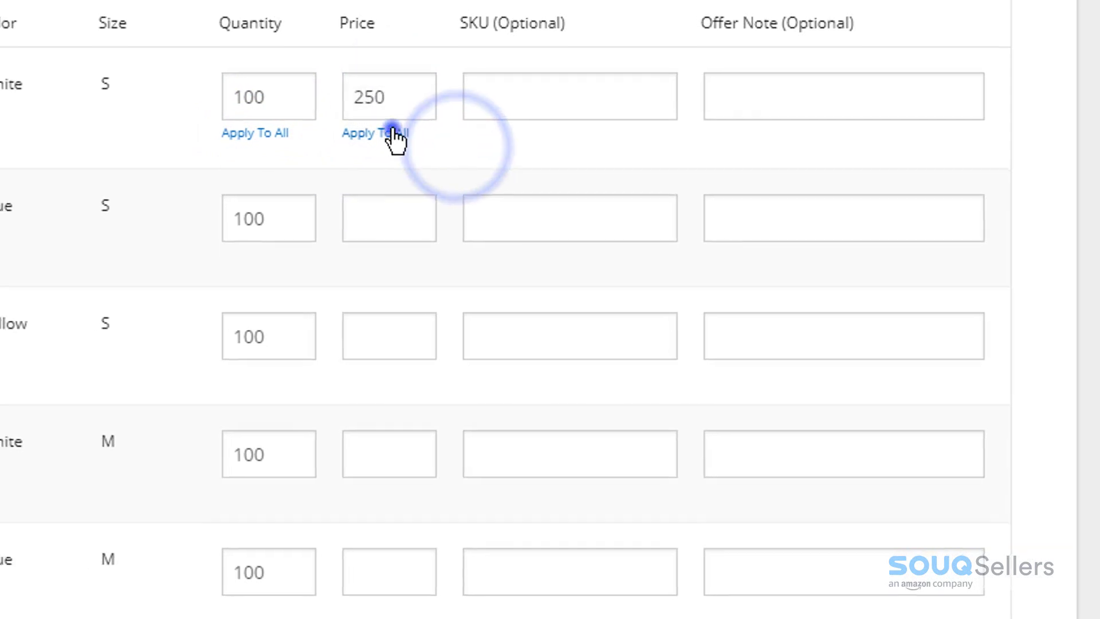
{"action": "left_click", "coordinate": [387, 131]}
Step: Fill in each variant's SKU code, such as WhtS01, and continue to the confirmation summary
{"action": "left_click", "coordinate": [509, 91]}
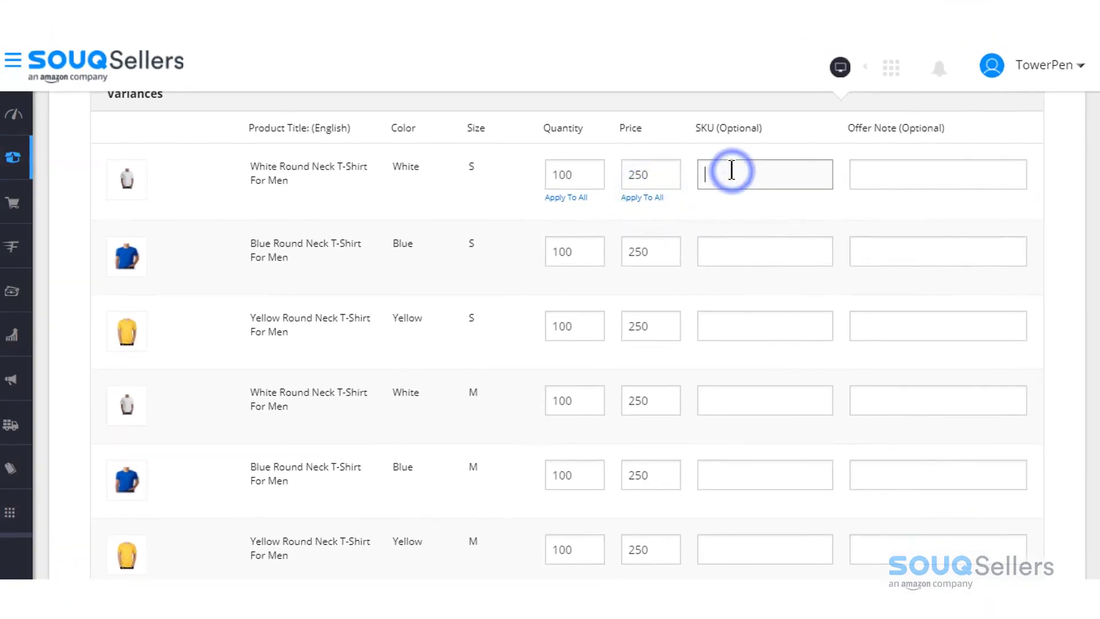
{"action": "type", "text": "WhtS01"}
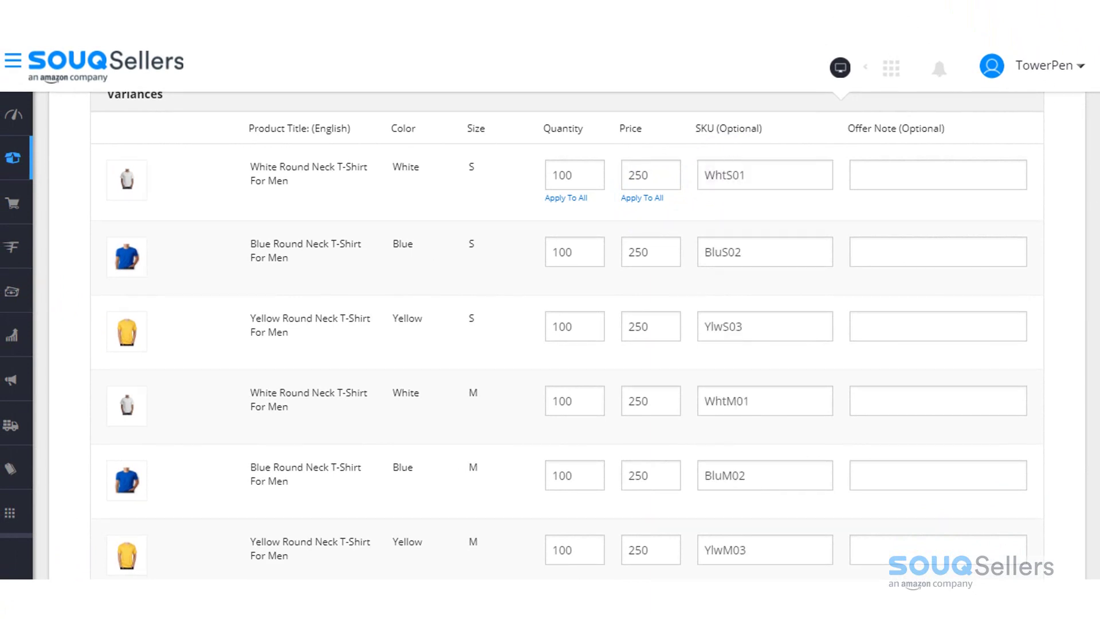
{"action": "scroll", "coordinate": [1088, 269], "scroll_direction": "down", "scroll_amount": 6}
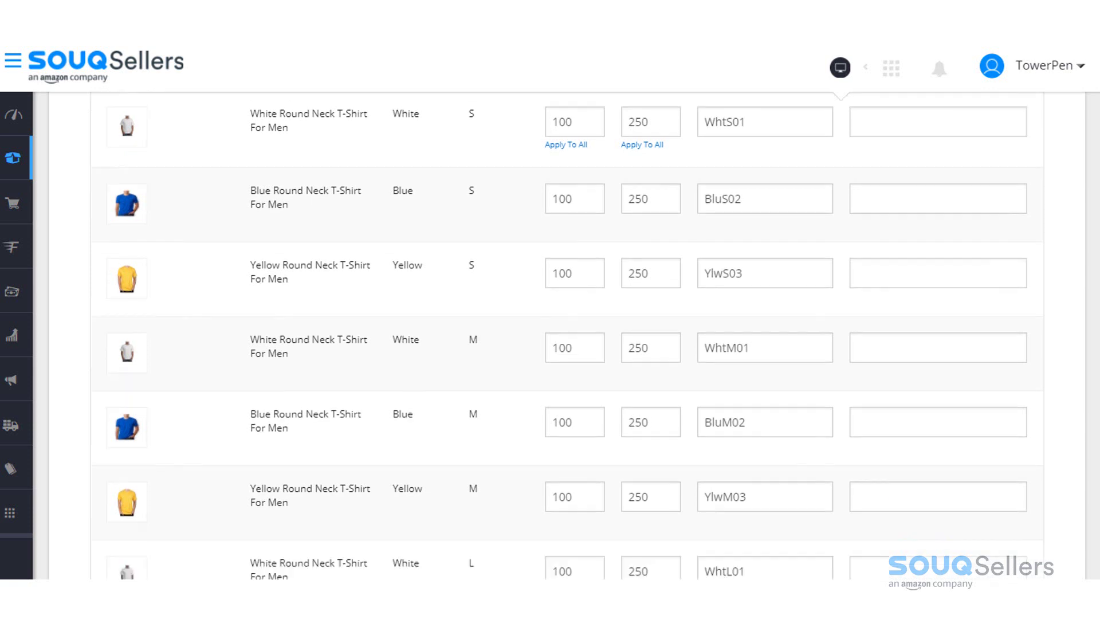
{"action": "left_click", "coordinate": [1048, 506]}
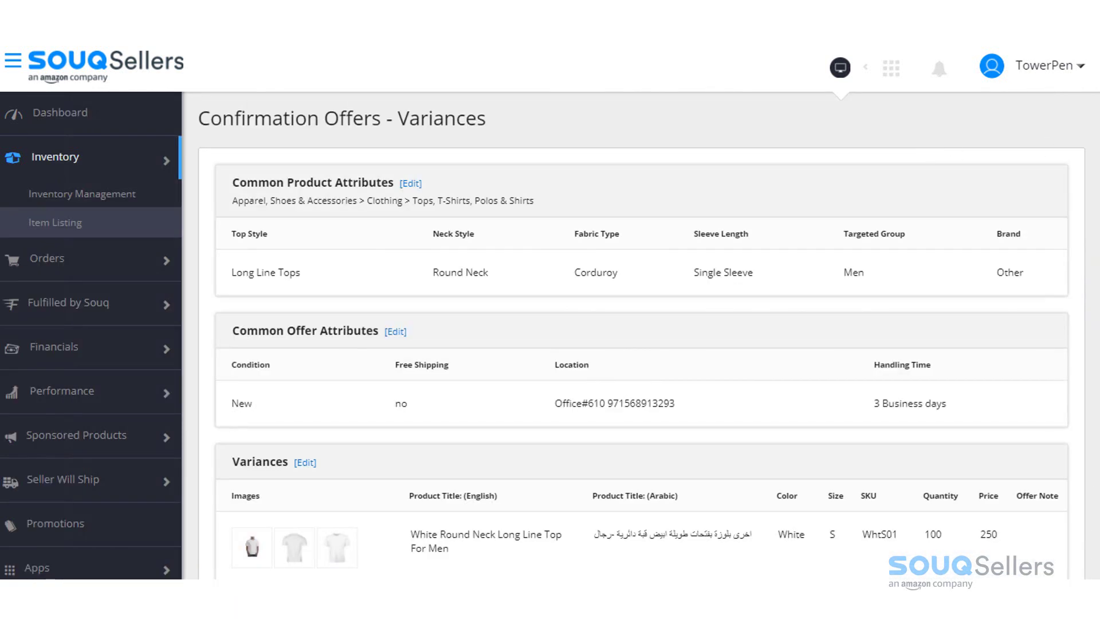
Step: Review the Confirmation Offers - Variances summary and submit the T-shirt listing
{"action": "scroll", "coordinate": [641, 344], "scroll_direction": "down", "scroll_amount": 10}
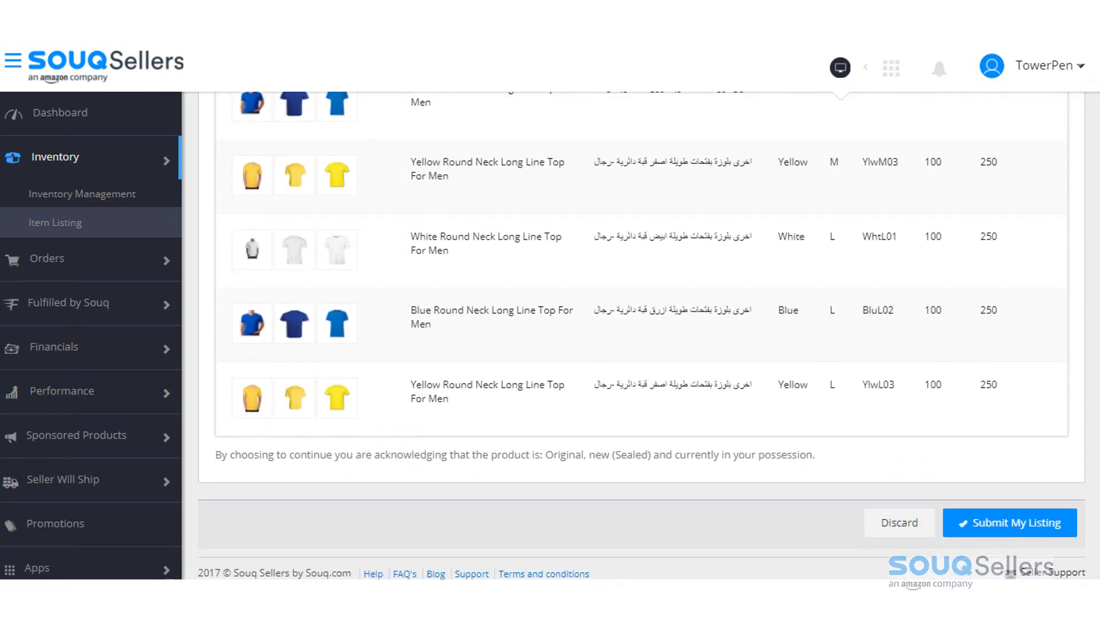
{"action": "scroll", "coordinate": [642, 344], "scroll_direction": "up", "scroll_amount": 3}
{"action": "scroll", "coordinate": [713, 144], "scroll_direction": "up", "scroll_amount": 10}
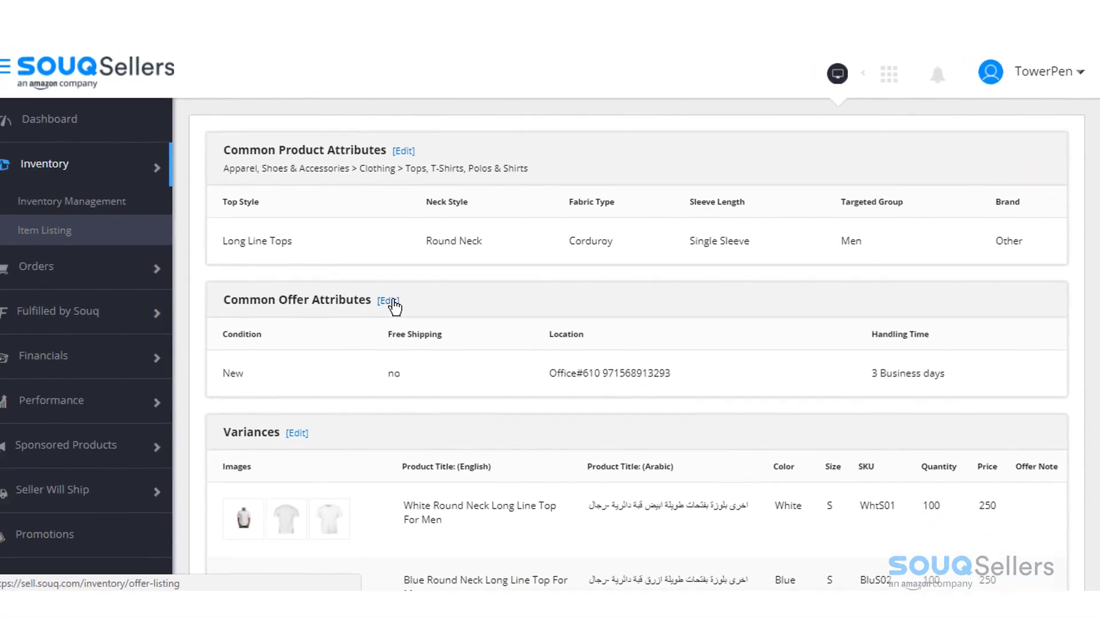
{"action": "scroll", "coordinate": [1091, 246], "scroll_direction": "down", "scroll_amount": 10}
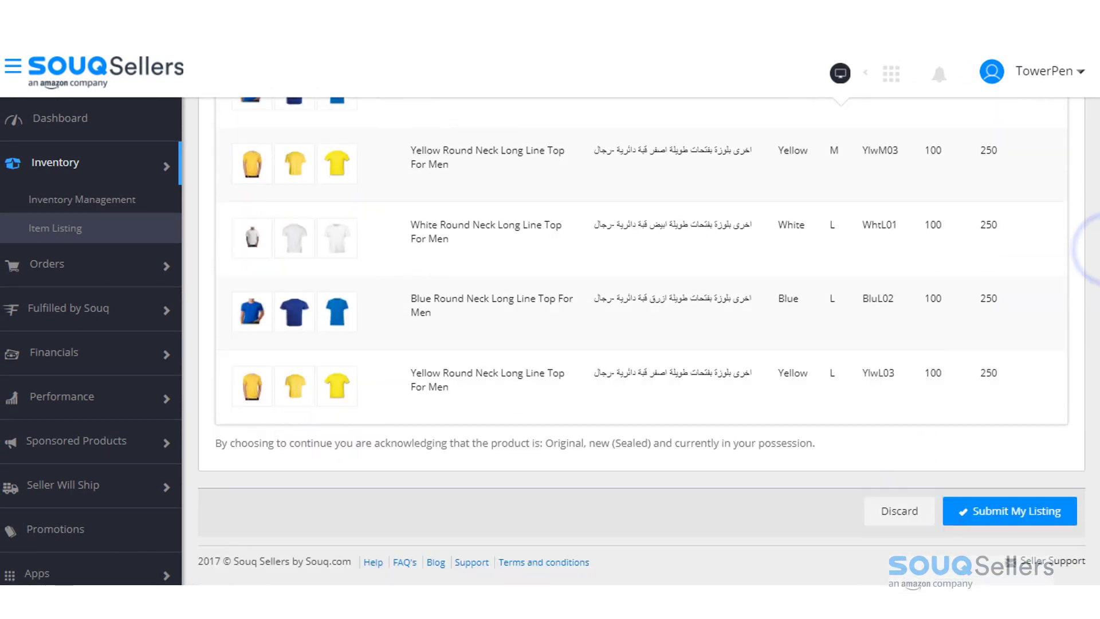
{"action": "left_click", "coordinate": [1041, 519]}
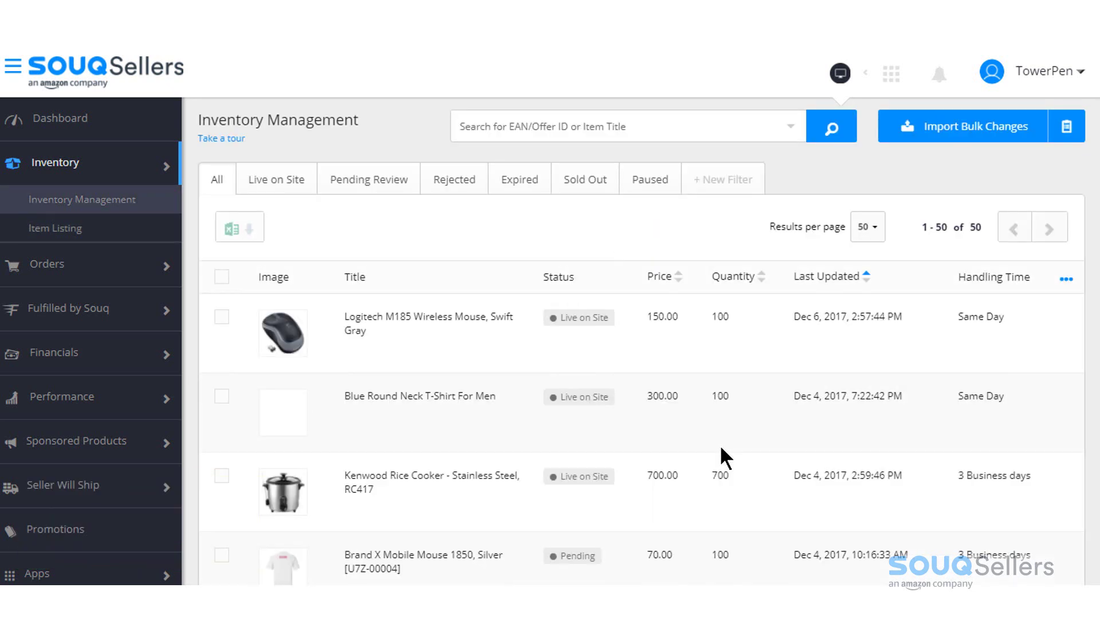
Step: Filter the inventory by Pending Review, then by Live on Site
{"action": "left_click", "coordinate": [365, 195]}
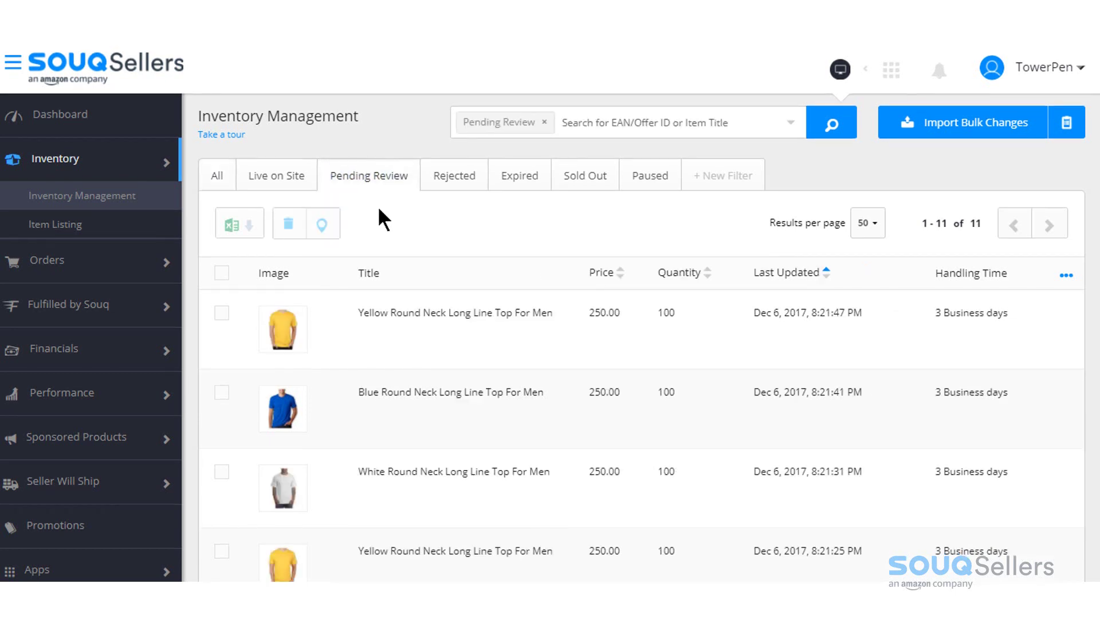
{"action": "left_click", "coordinate": [265, 181]}
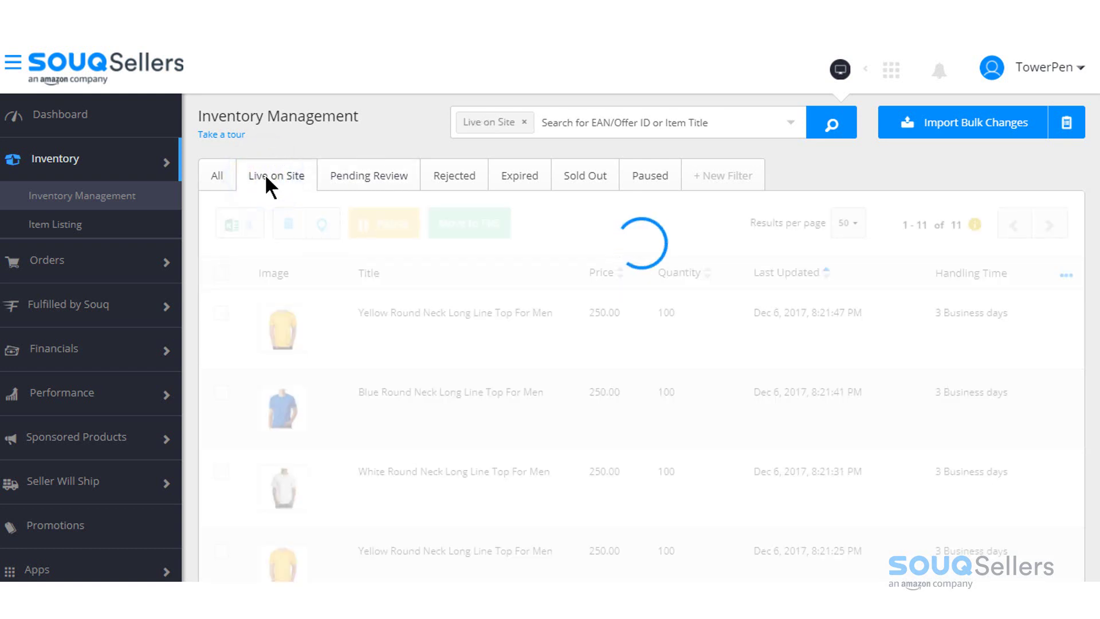